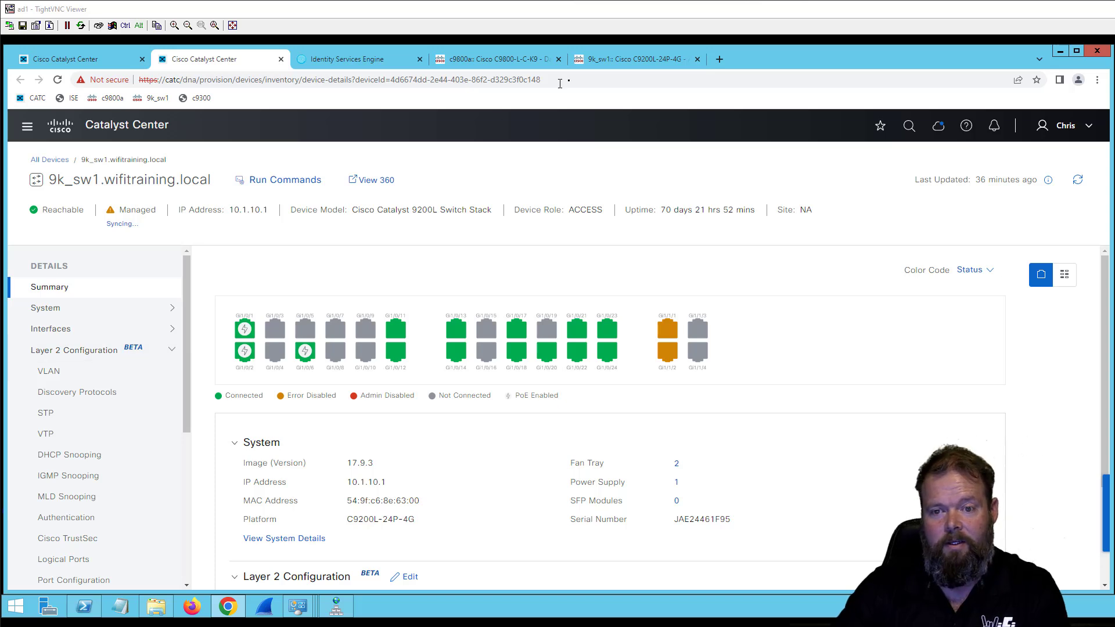
Go to the 9k_sw1 switch web interface and dismiss the session timeout notice.
click(606, 55)
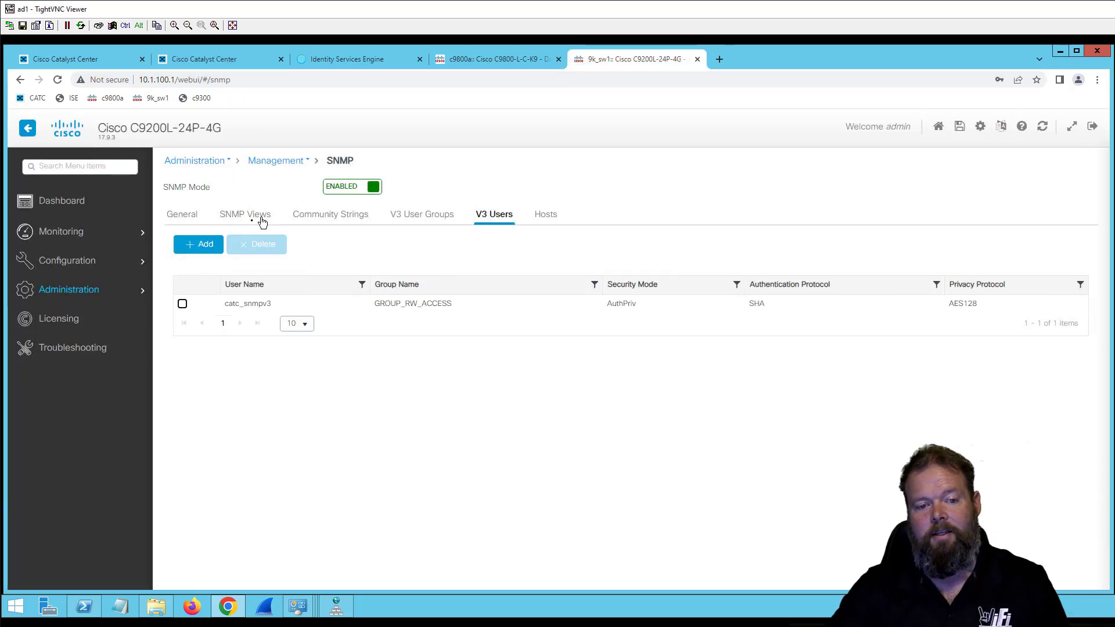
click(87, 263)
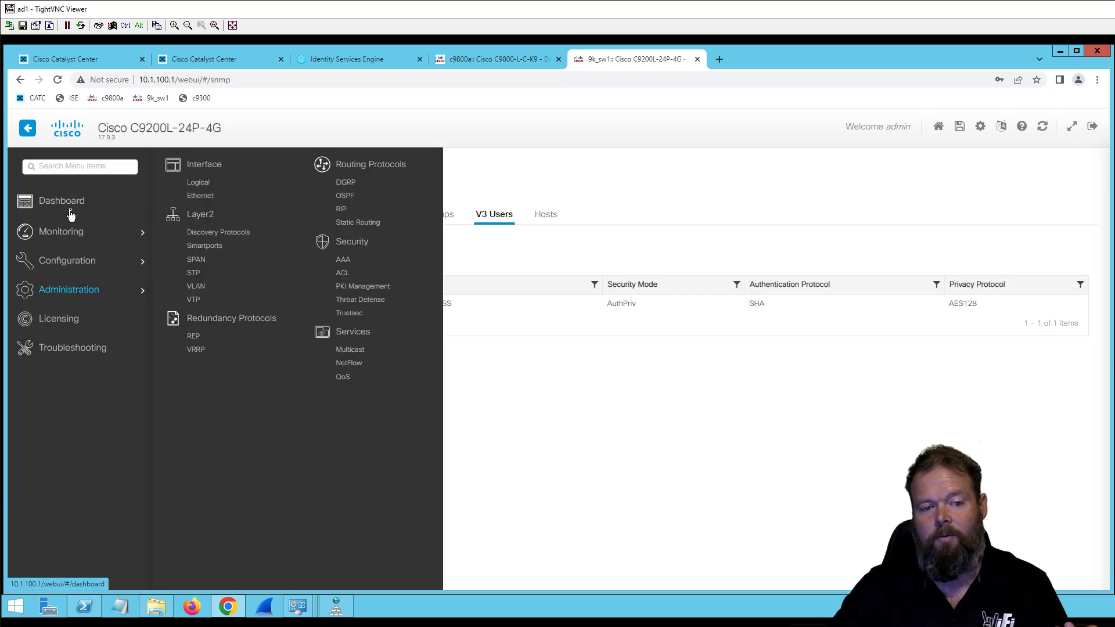
click(73, 201)
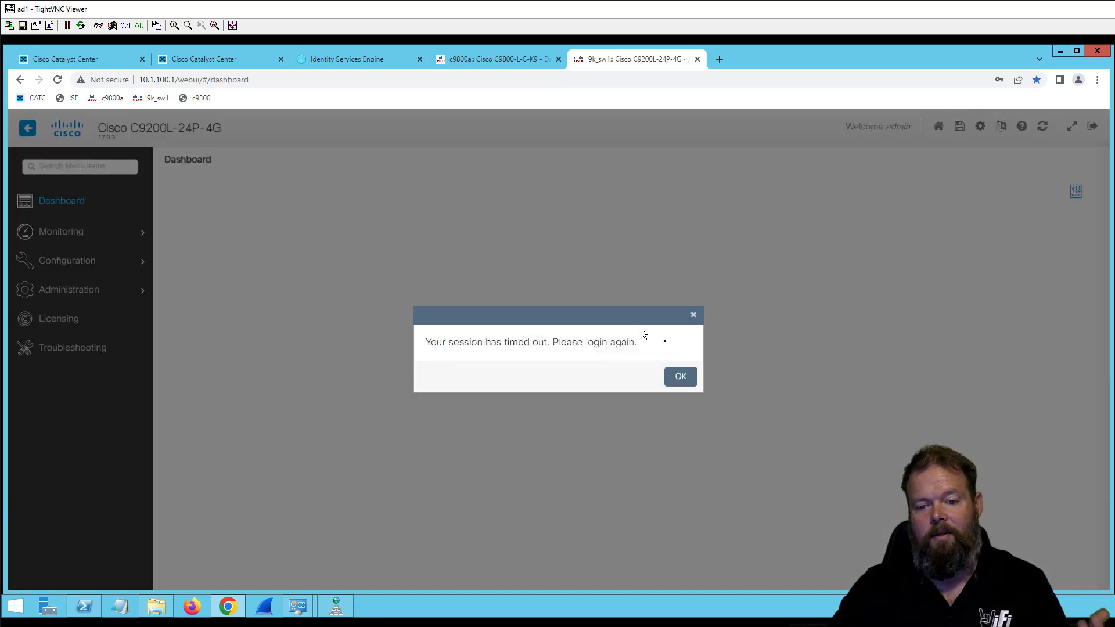
click(681, 377)
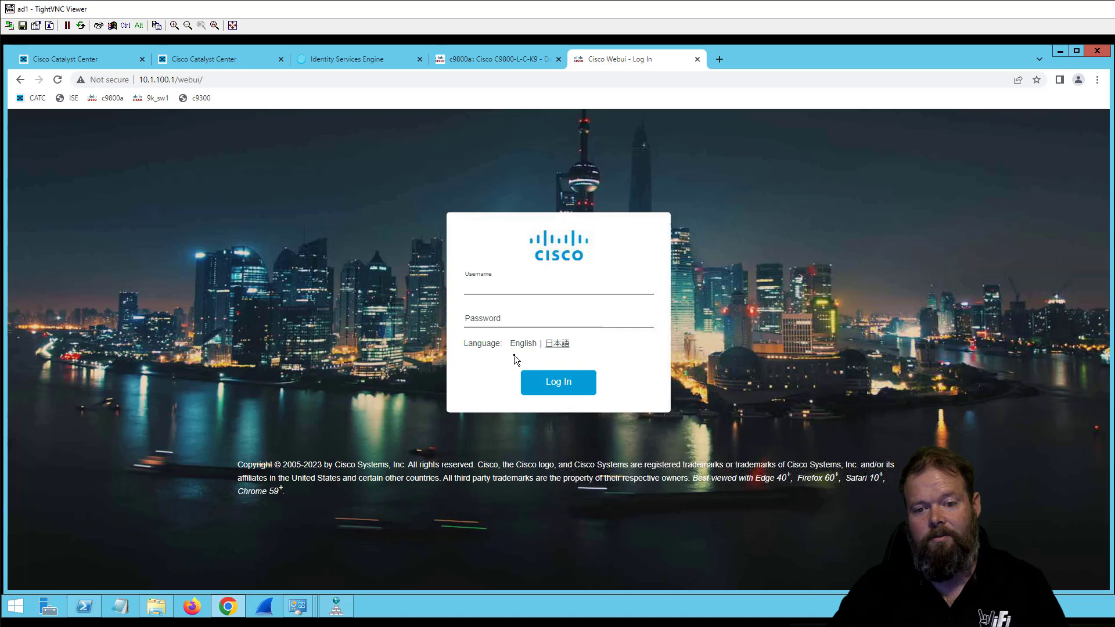
Log back in to the switch as admin and decline saving the password.
click(553, 273)
text(a)
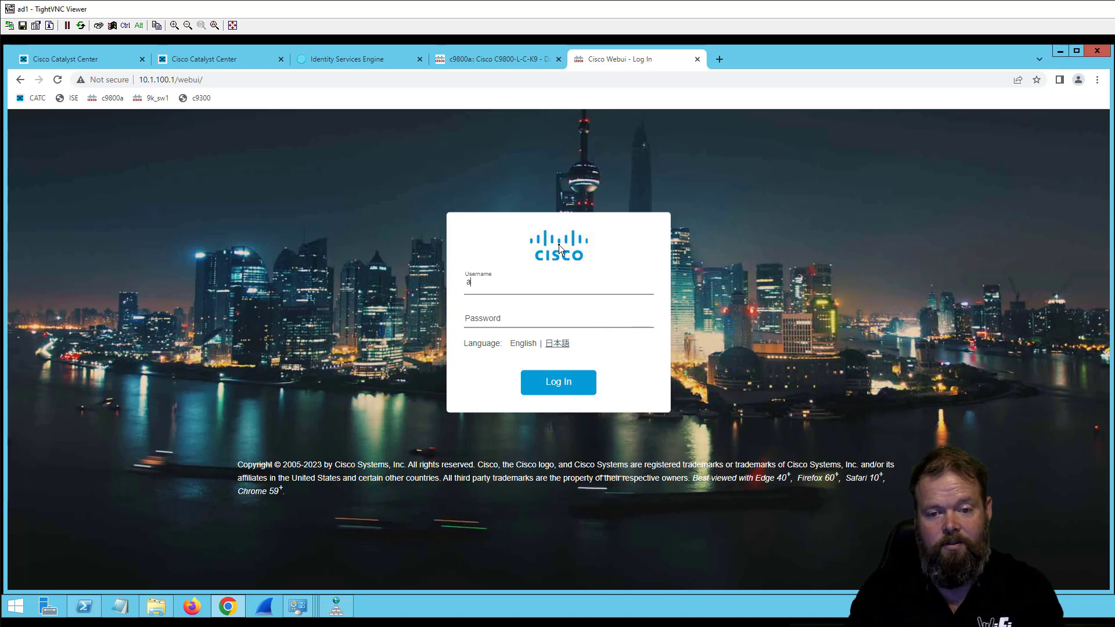
text(dmi)
key(BackSpace)
key(BackSpace)
key(BackSpace)
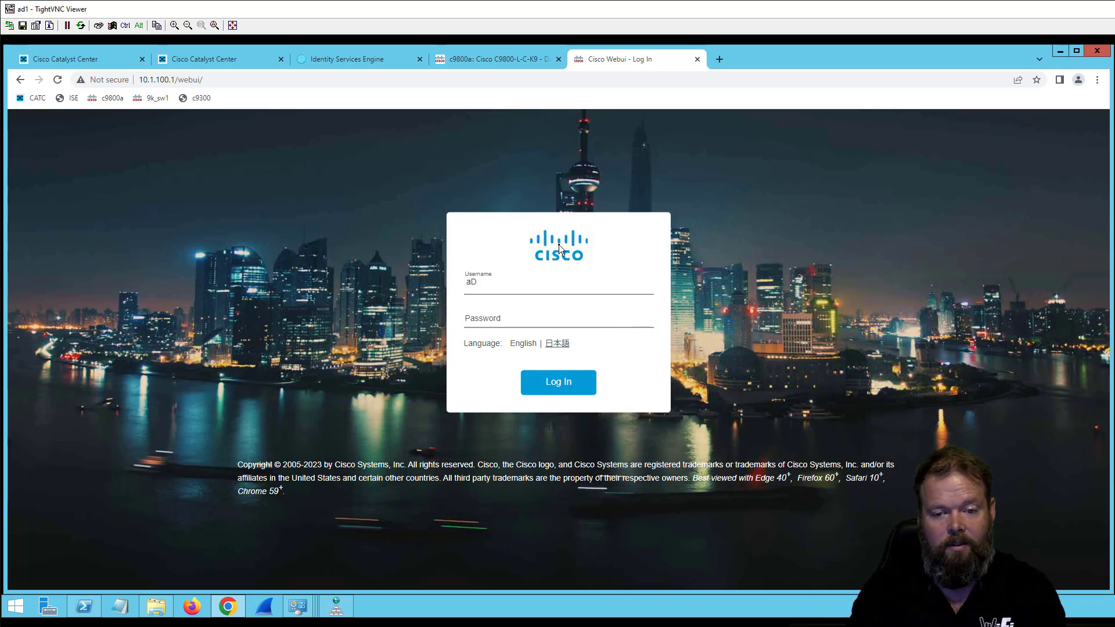
text(dmin)
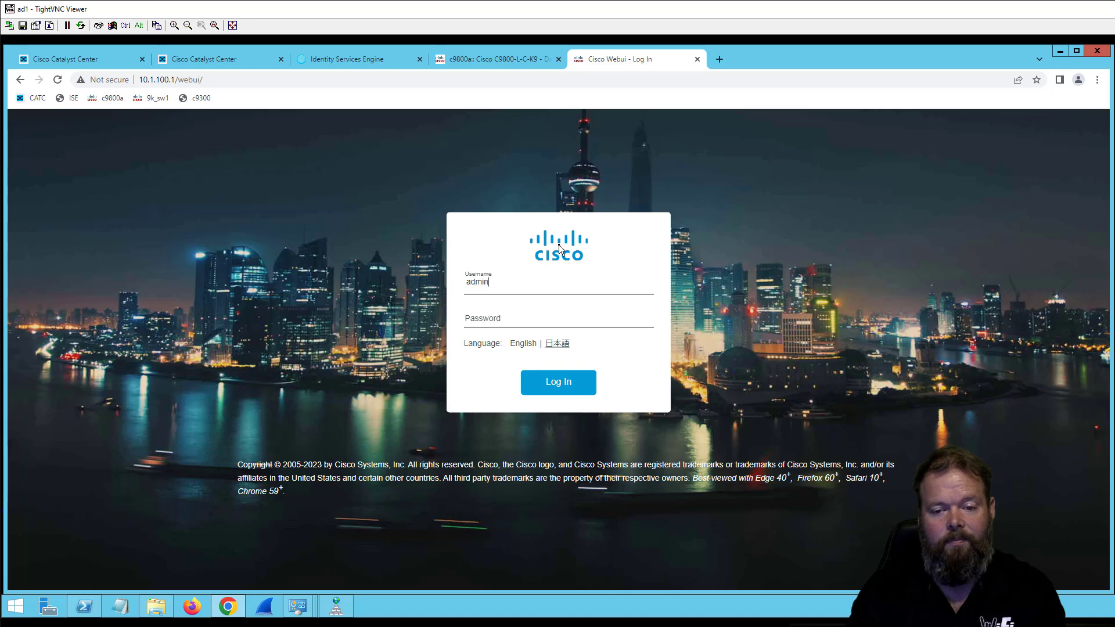
key(Tab)
text(********)
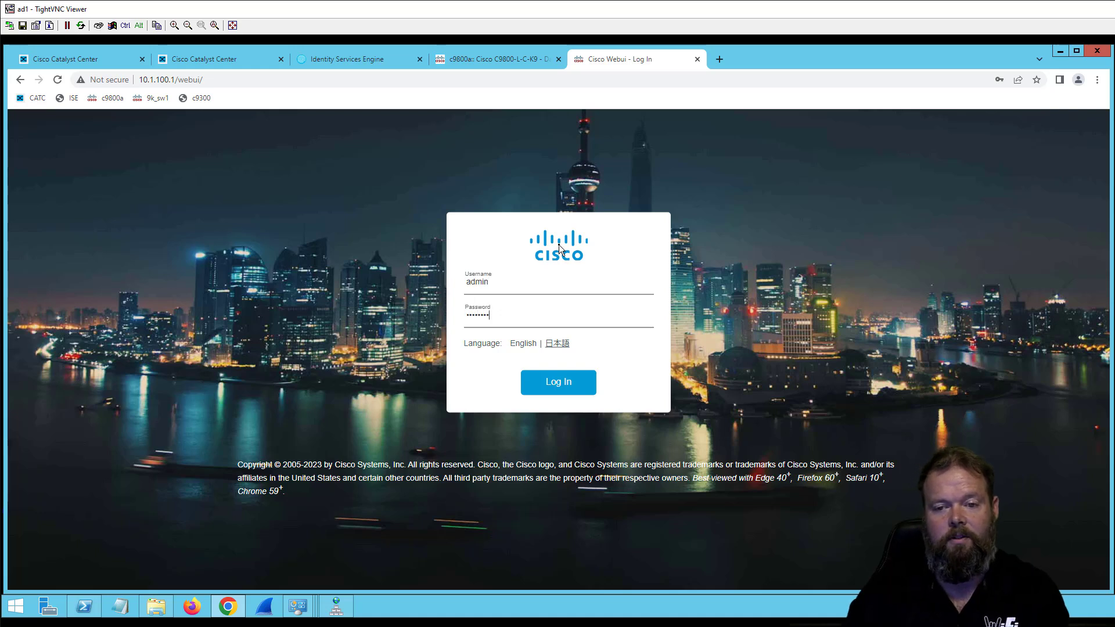
key(Return)
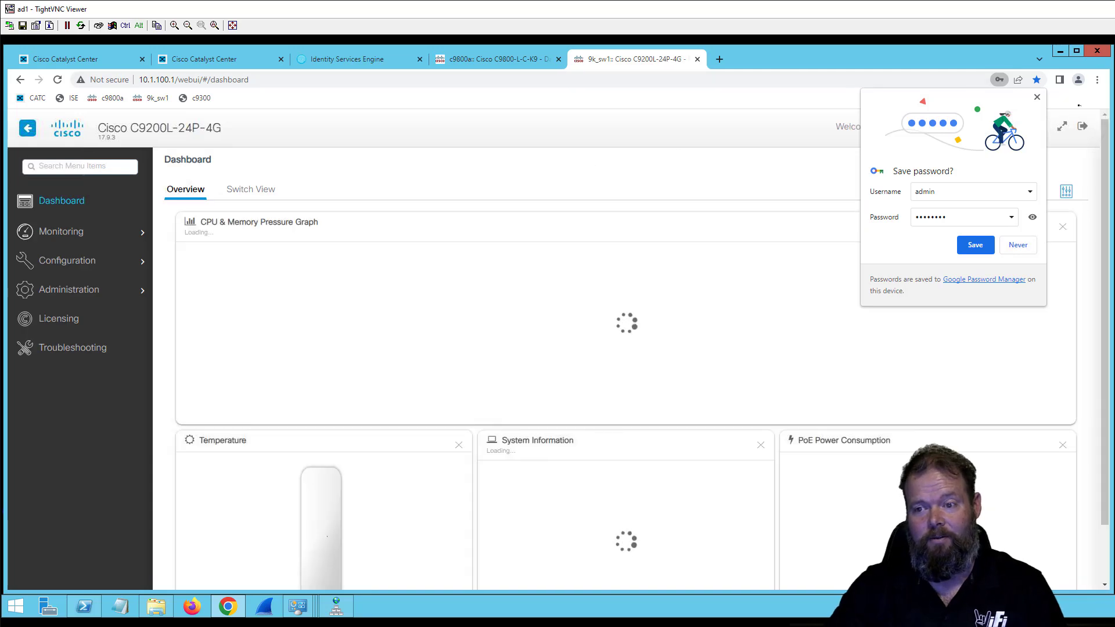
click(1037, 97)
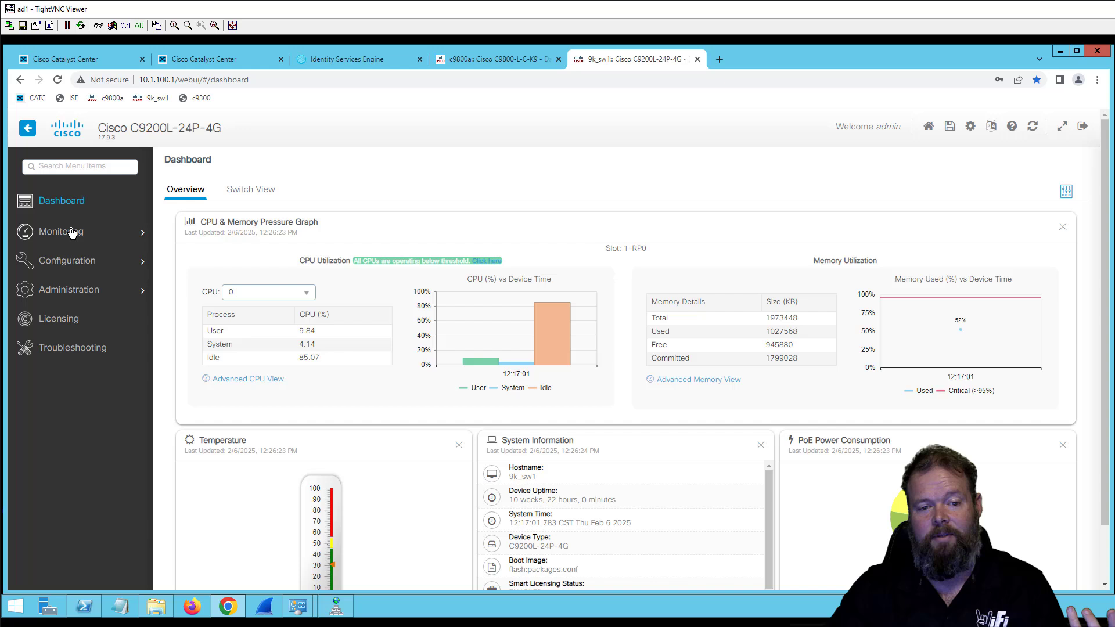
Check the Monitoring > Ports list, then return to the switch dashboard.
mouse_move(73, 234)
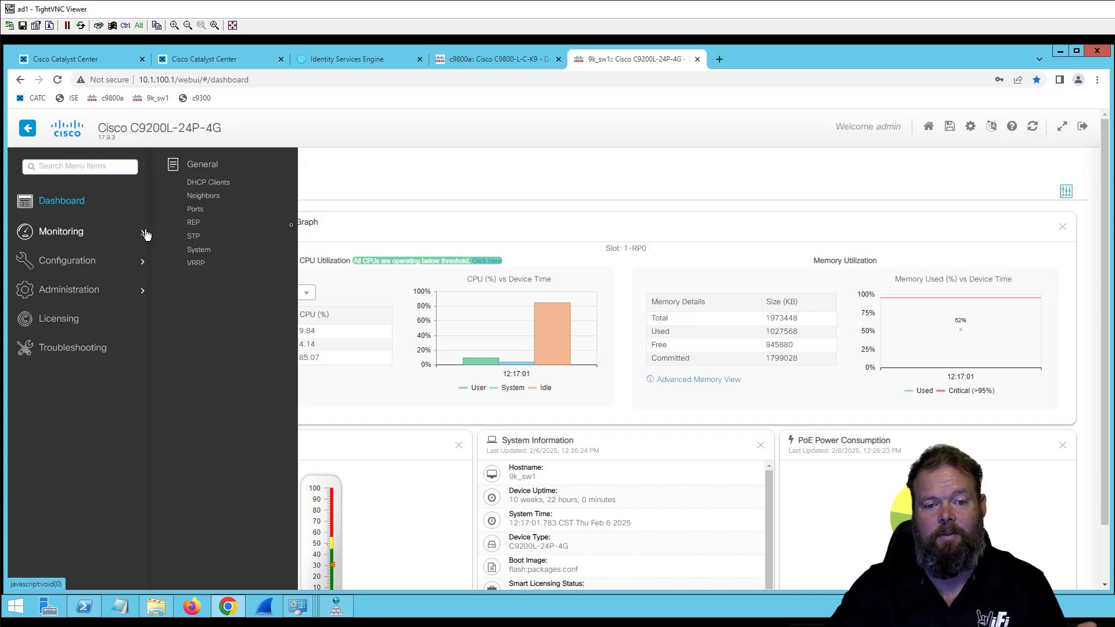
click(196, 210)
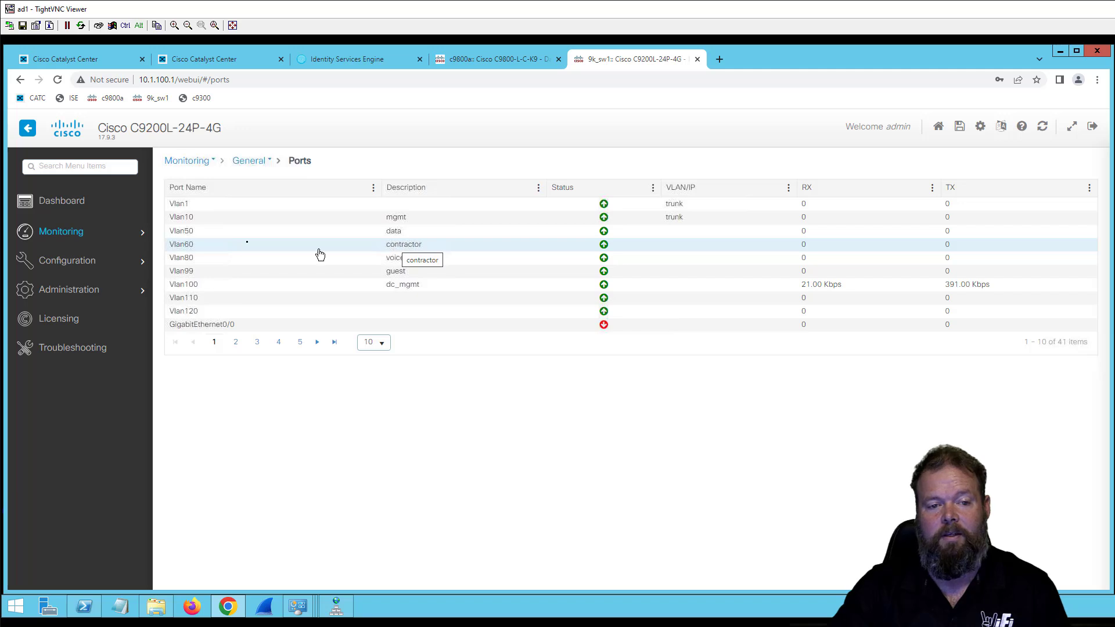
click(77, 207)
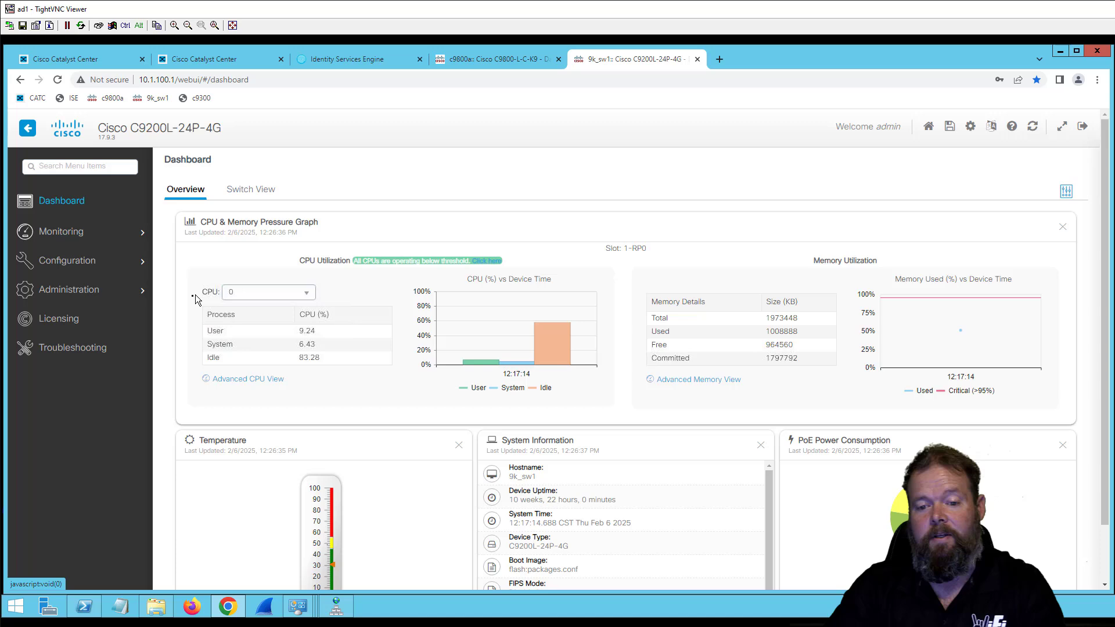
Back on 9k_sw1's Catalyst Center details page, inspect several ports' VLAN and PoE info cards.
click(82, 58)
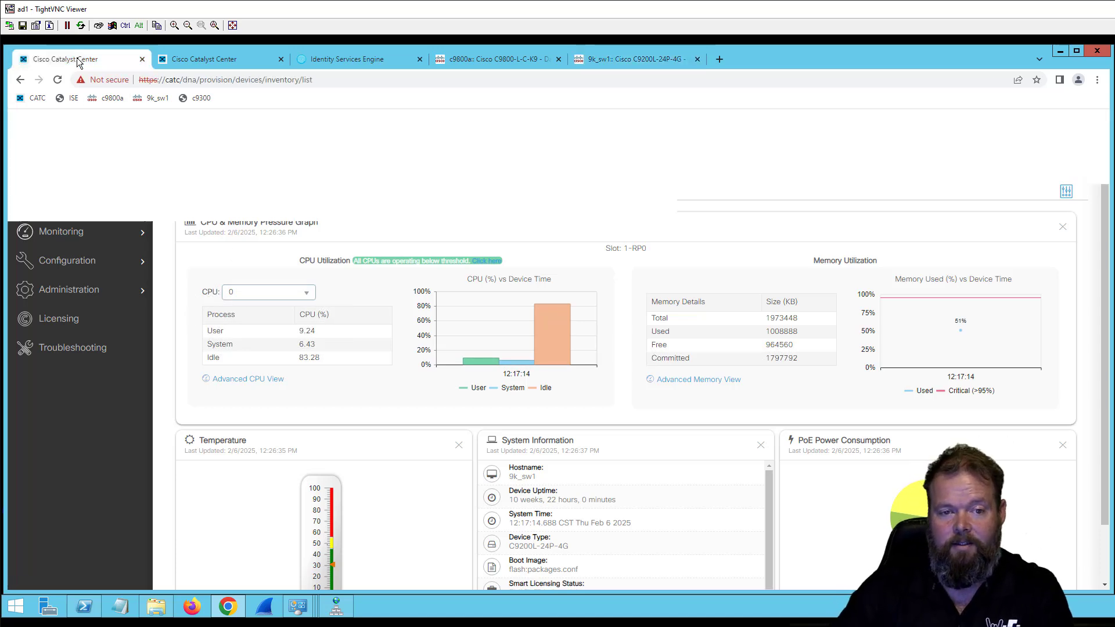
click(194, 60)
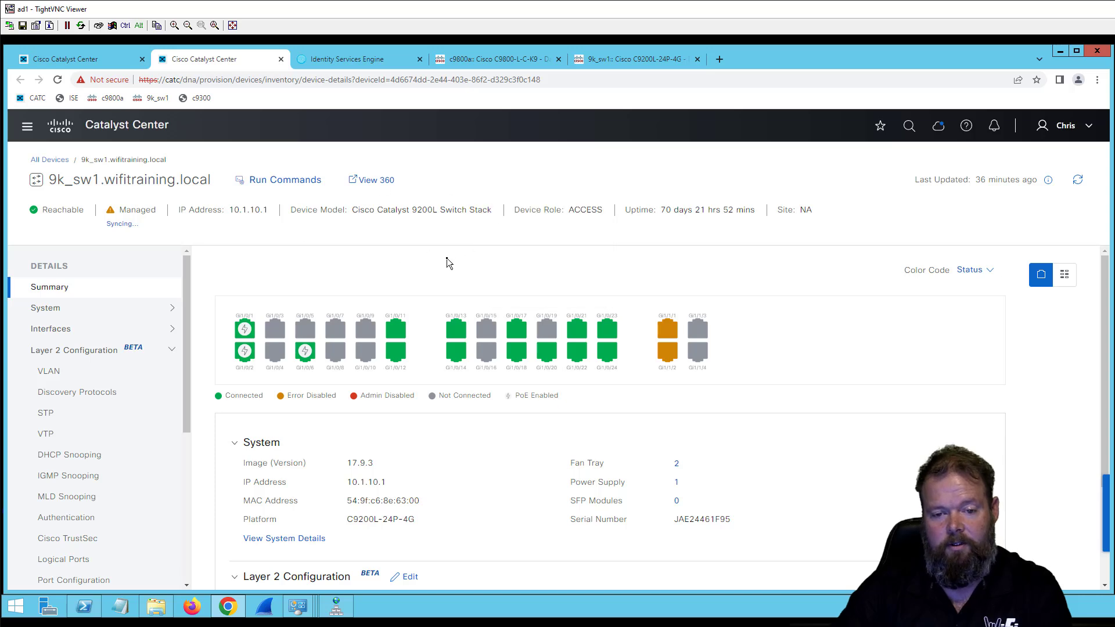
mouse_move(245, 339)
mouse_move(526, 356)
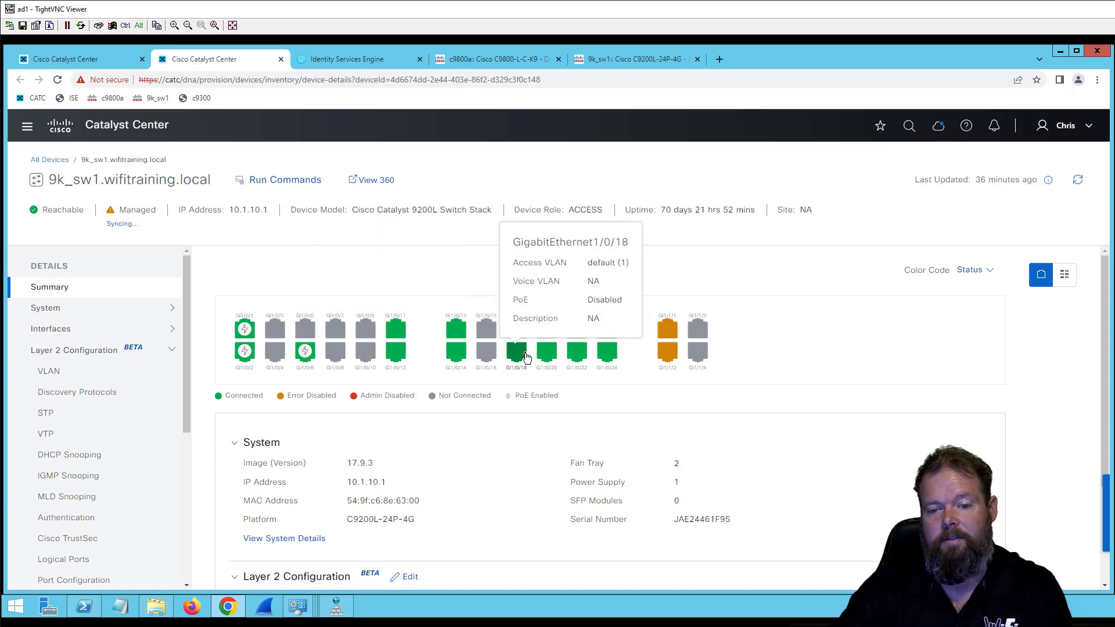
mouse_move(526, 323)
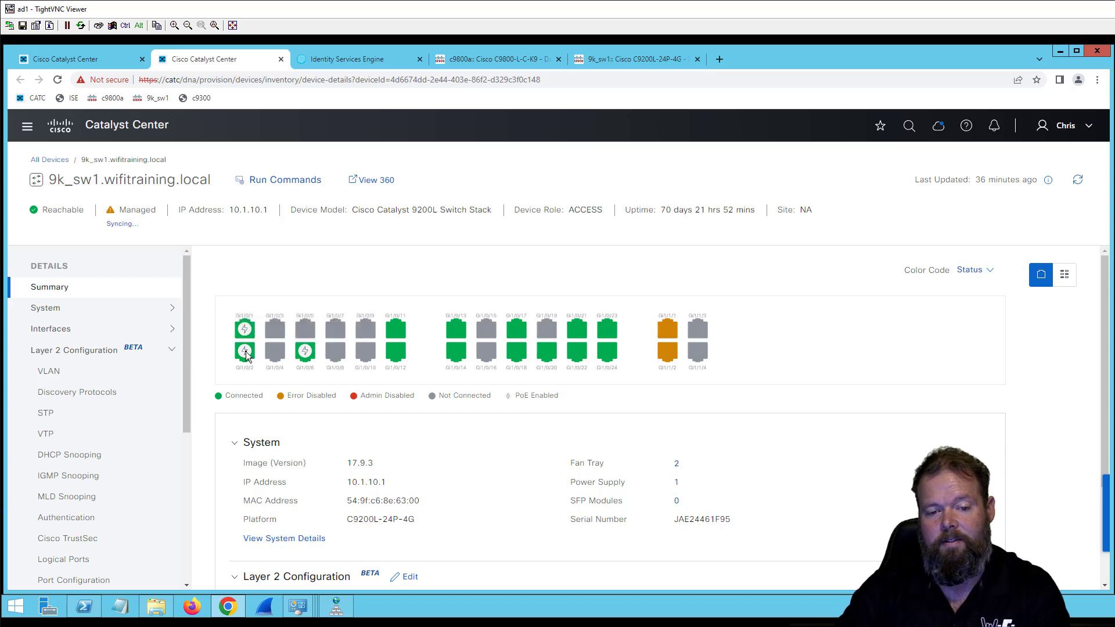
mouse_move(305, 352)
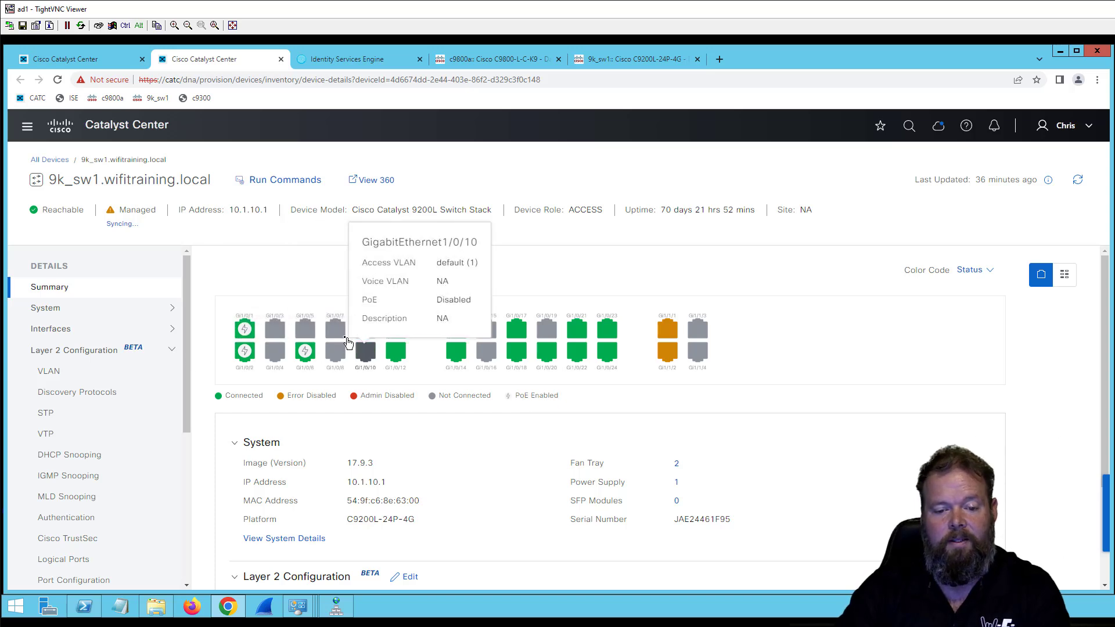
mouse_move(375, 340)
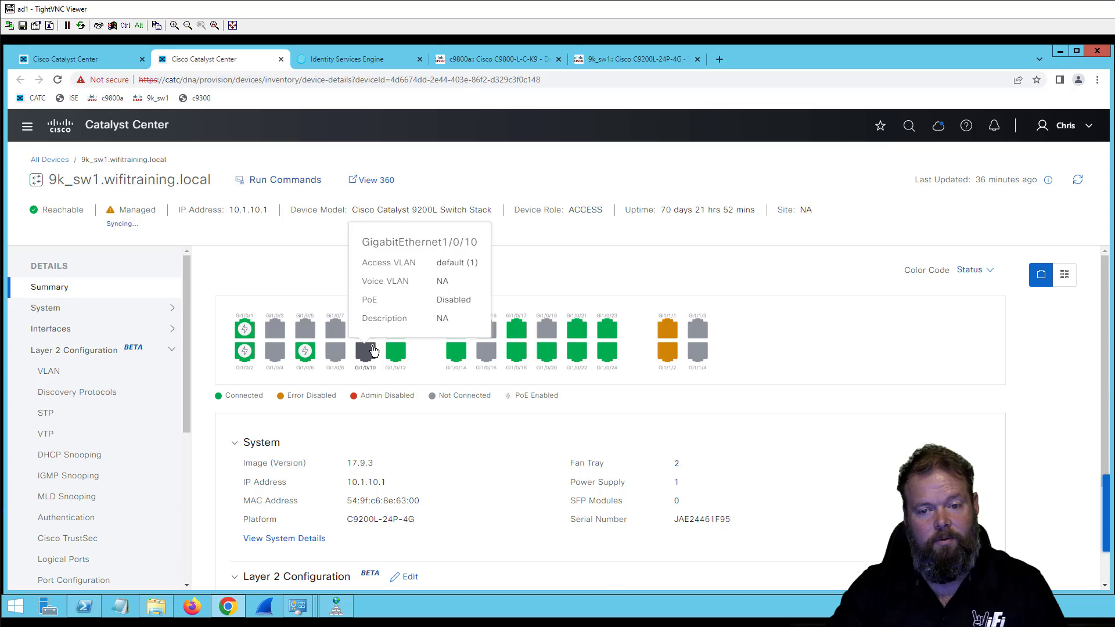
scroll(323, 348, down, 1)
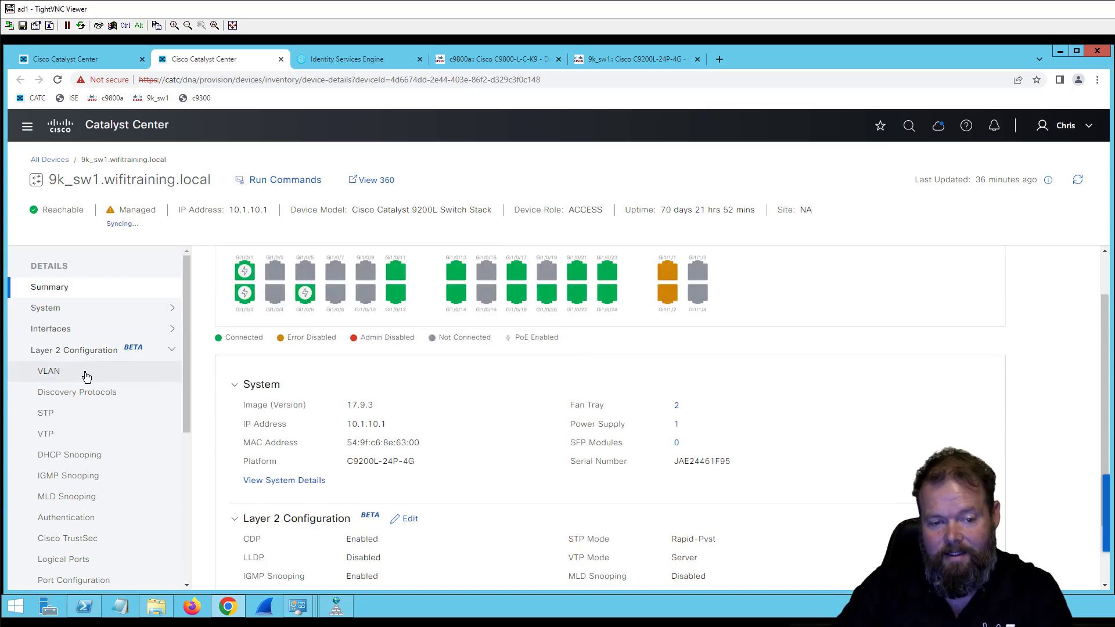
Review the VLAN, CDP/LLDP discovery and STP pages, ending on the Authentication settings.
click(120, 377)
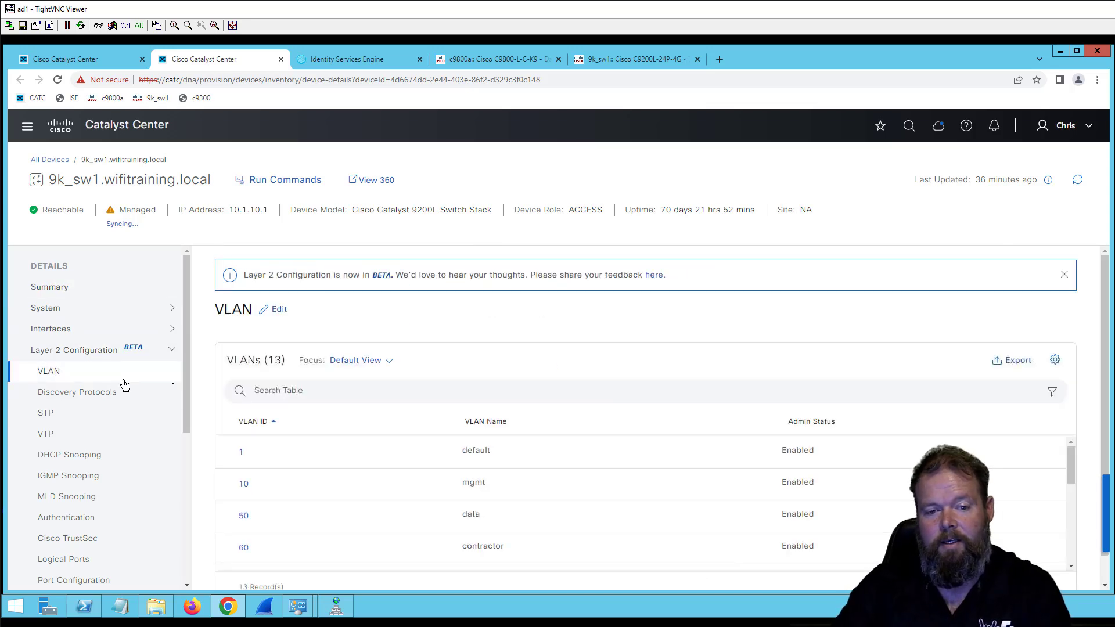
scroll(304, 334, down, 1)
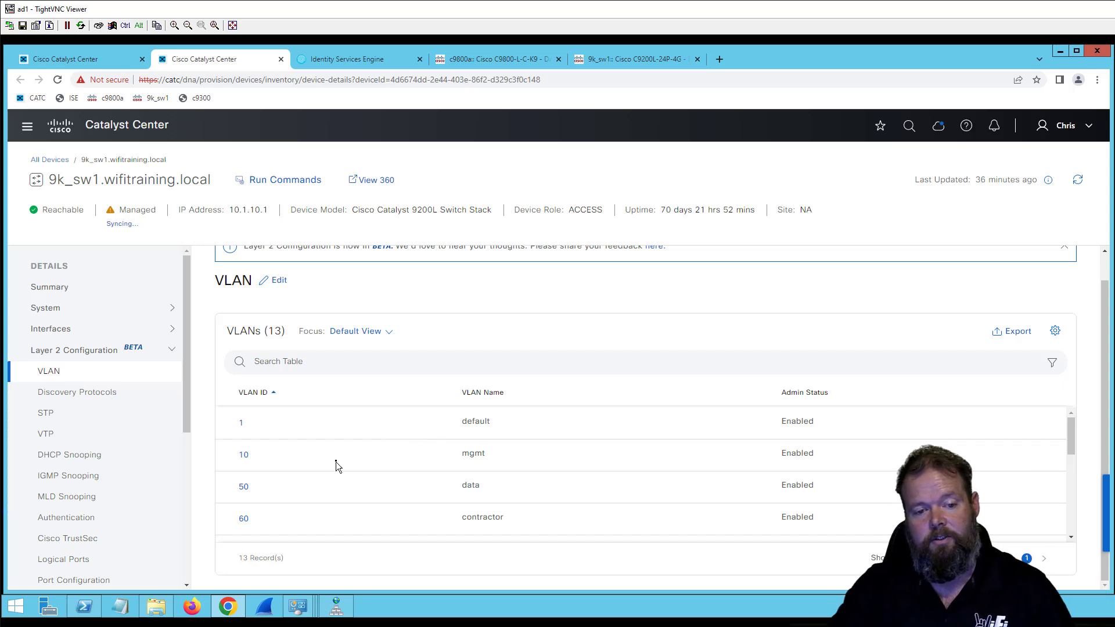
click(168, 399)
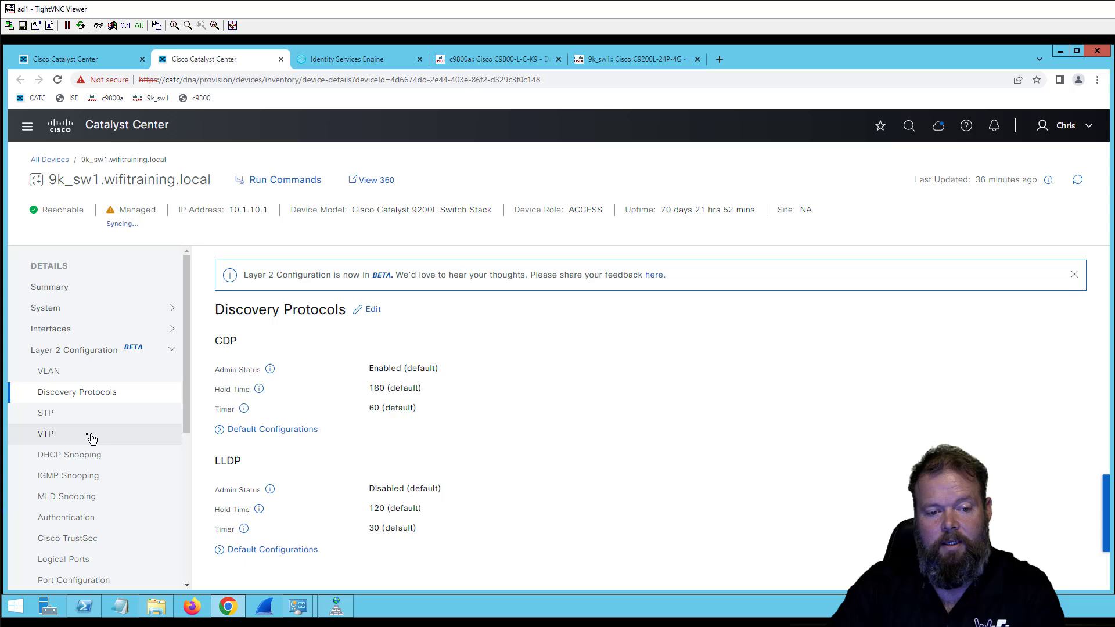
scroll(108, 475, down, 2)
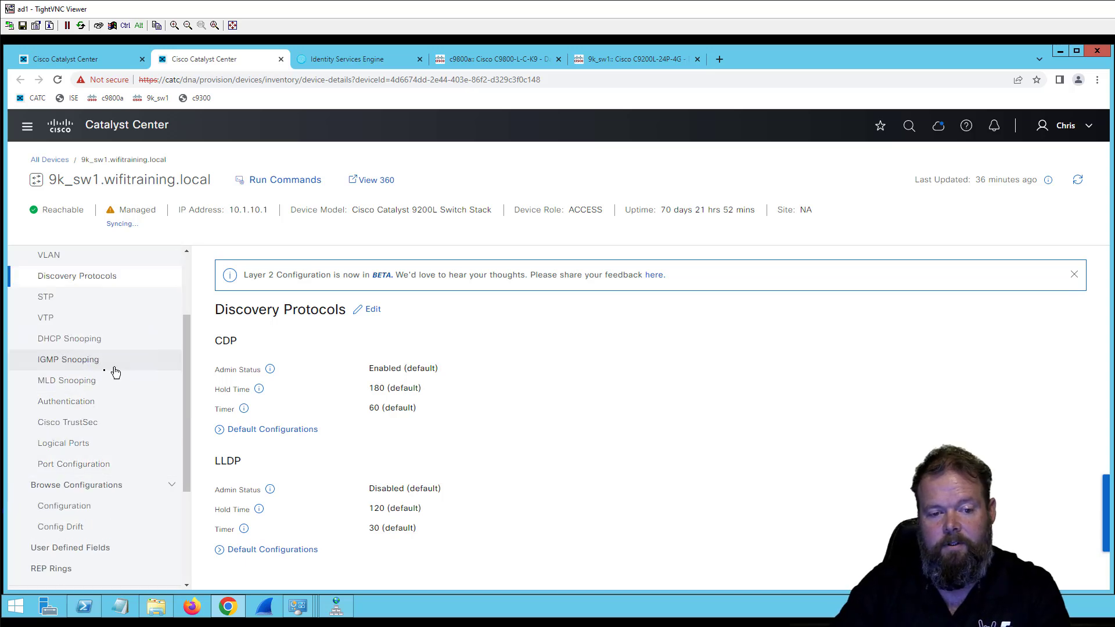
scroll(105, 394, up, 2)
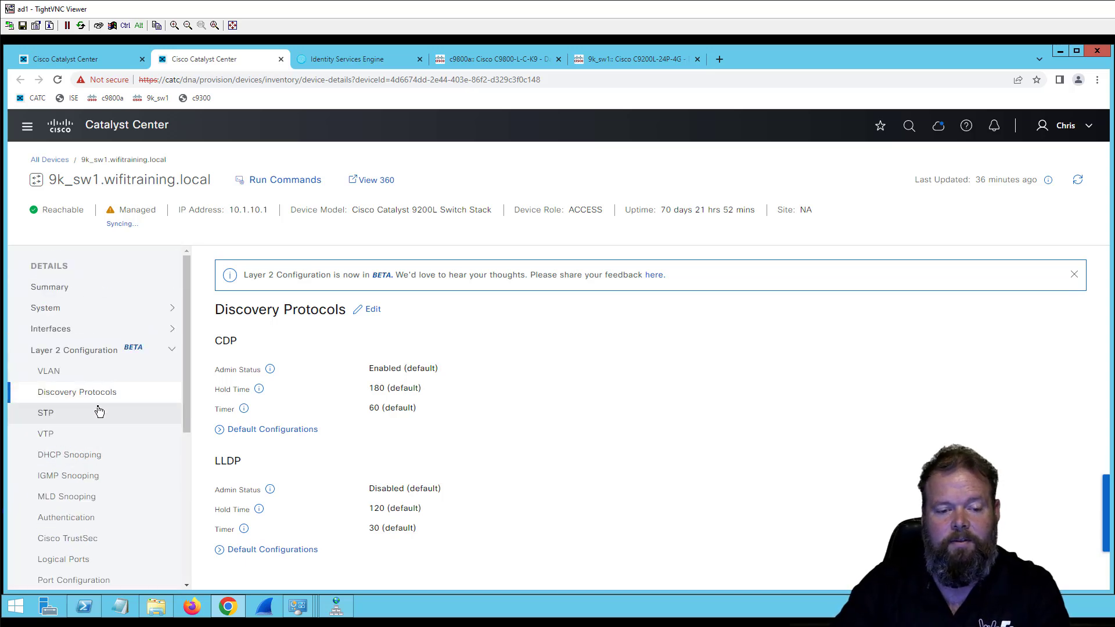
click(102, 413)
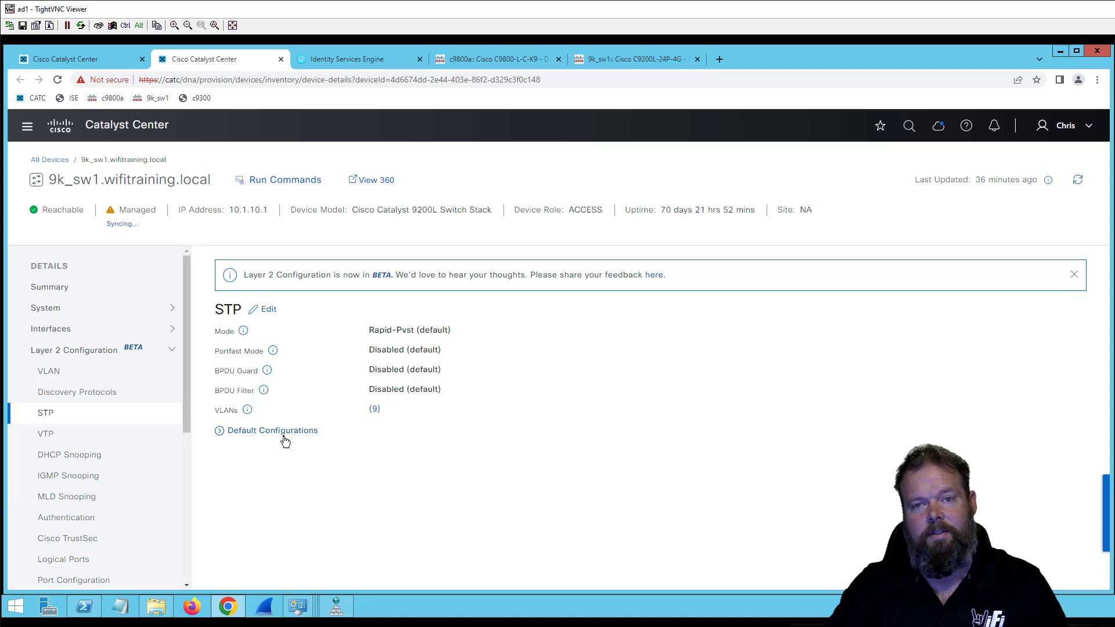
click(107, 515)
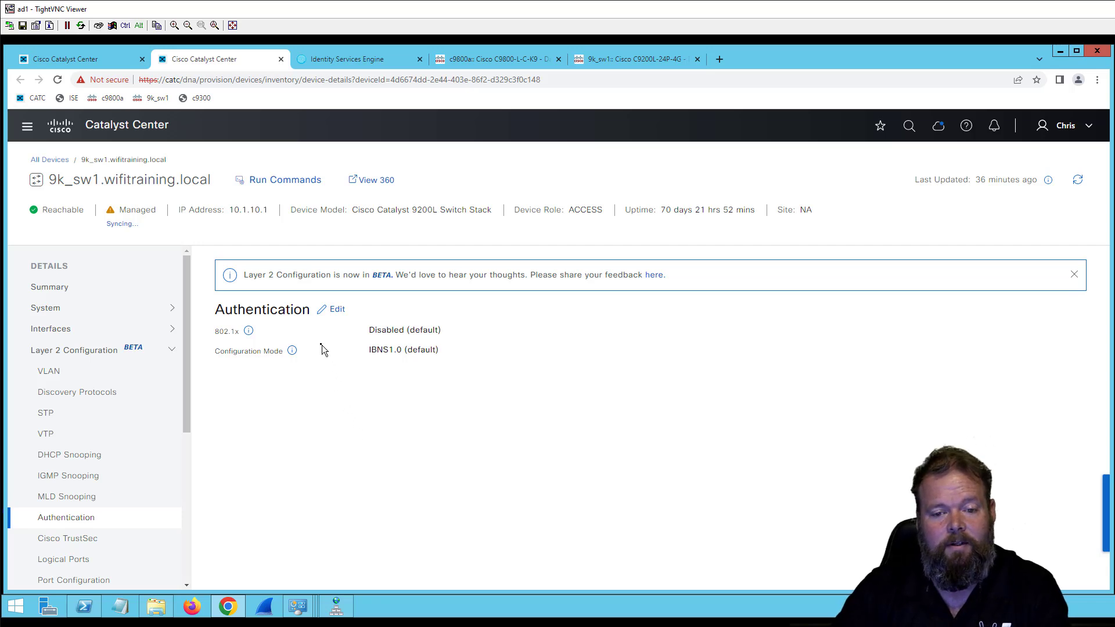
Edit Authentication, enable 802.1x, then reset it back to Disabled with IBNS1.0.
click(336, 309)
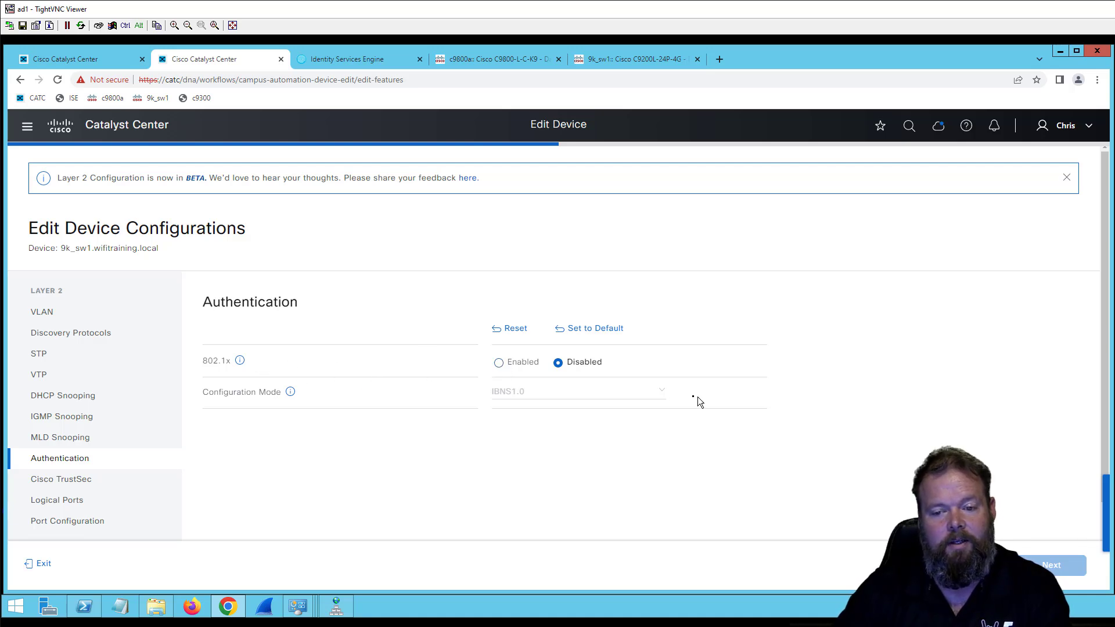
click(499, 363)
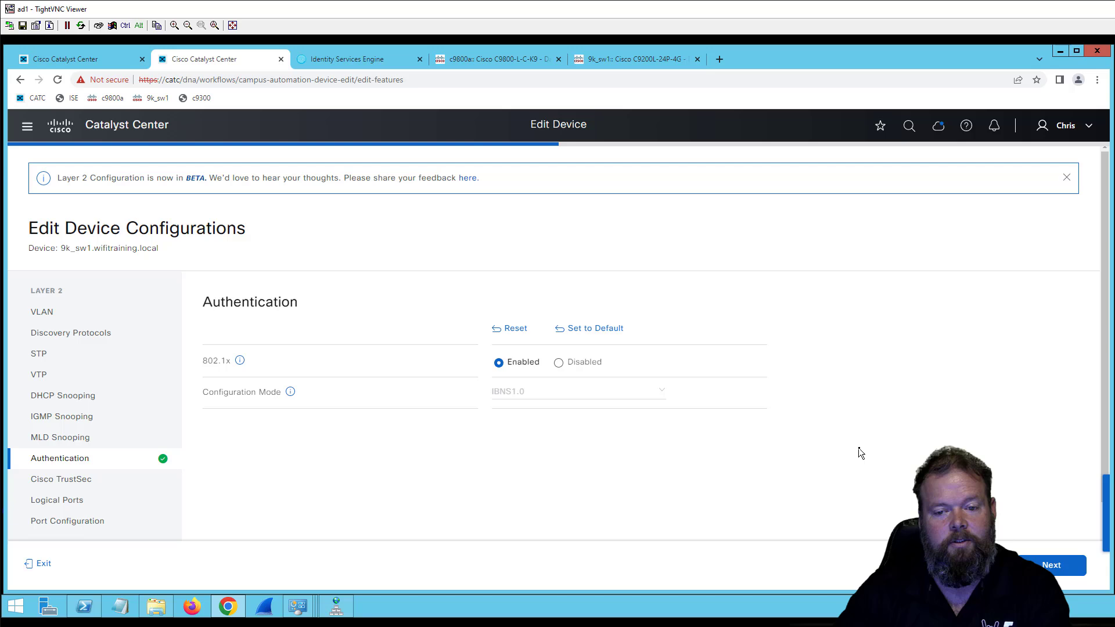
click(511, 328)
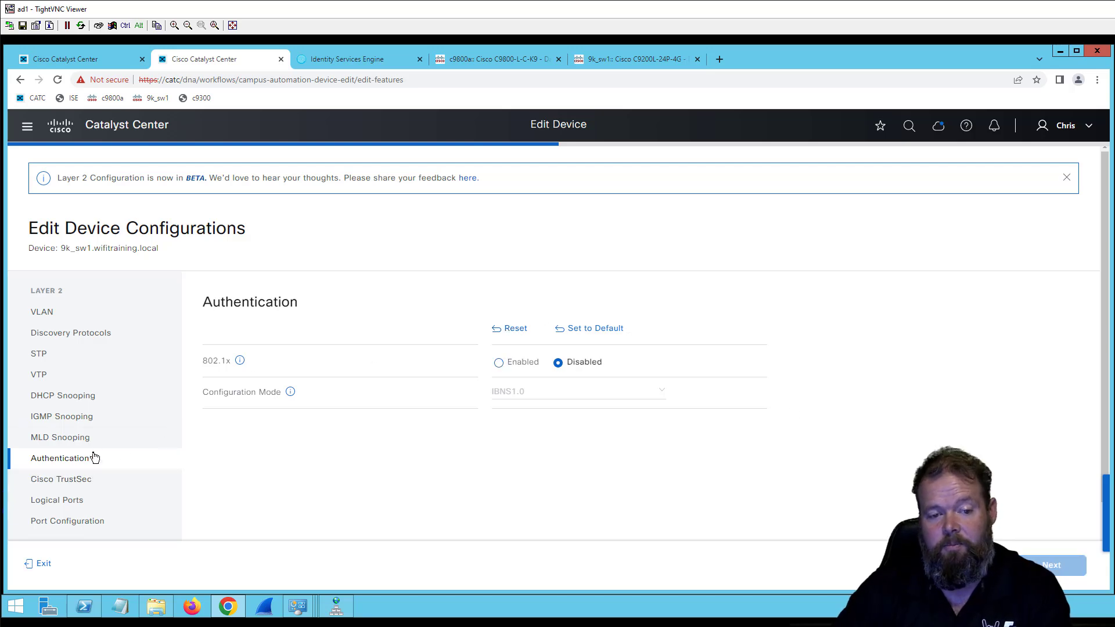
Open Logical Ports > Port Configuration and scroll through the 30-port table.
click(90, 499)
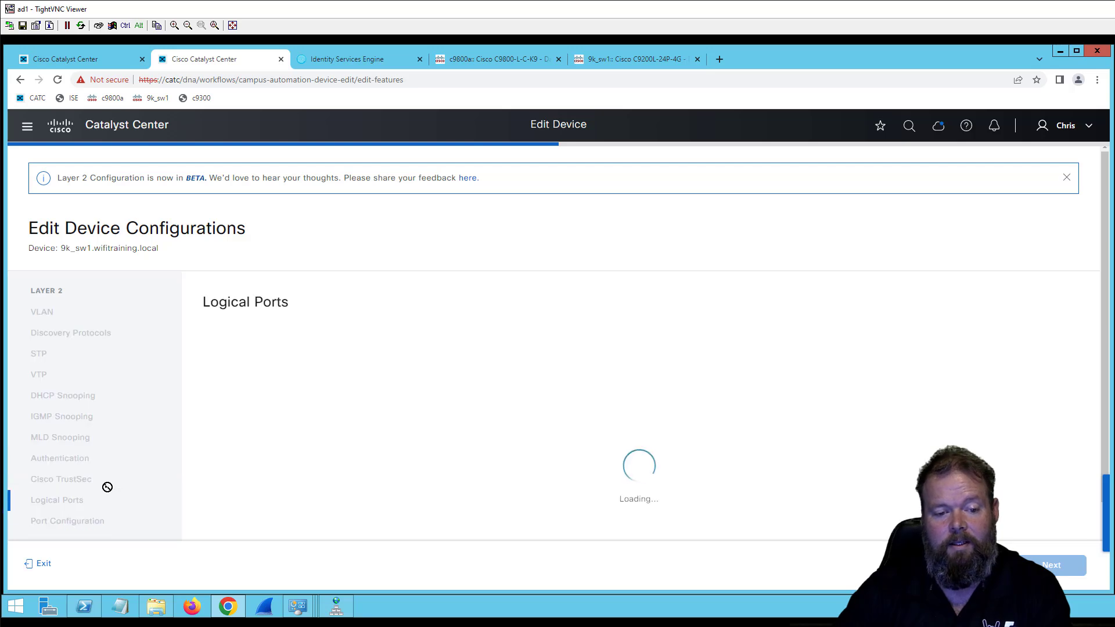
scroll(93, 500, down, 1)
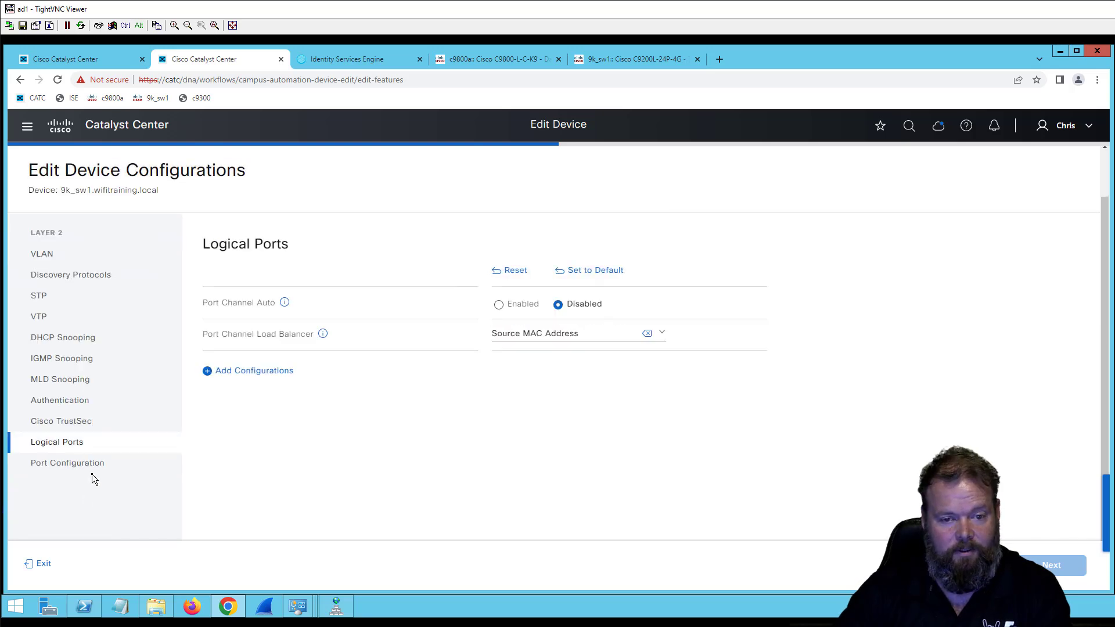
click(269, 463)
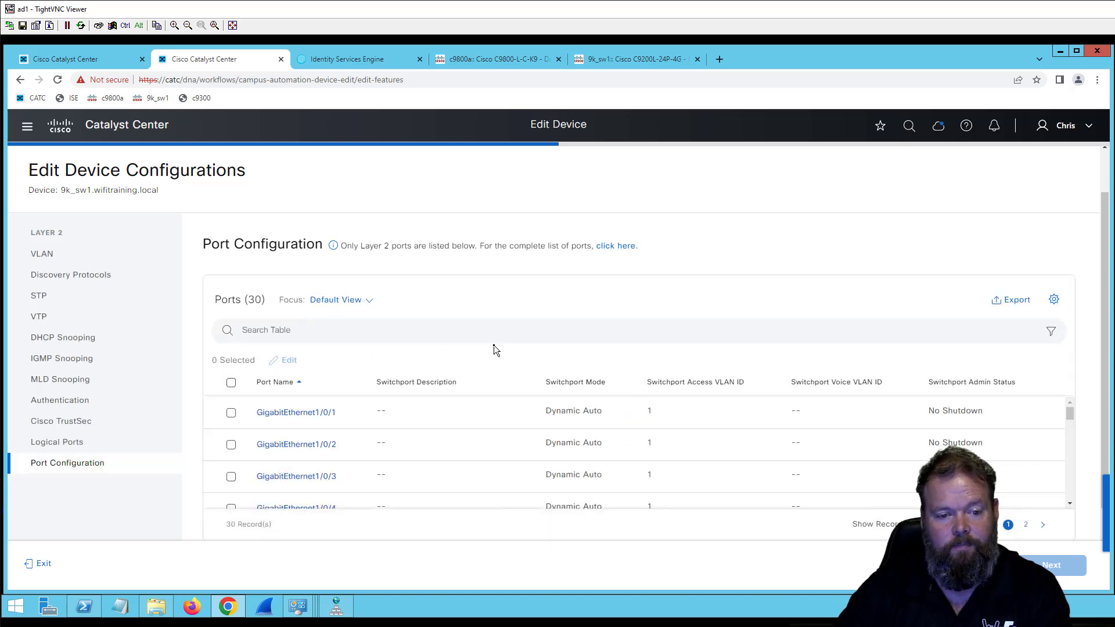
scroll(494, 360, down, 2)
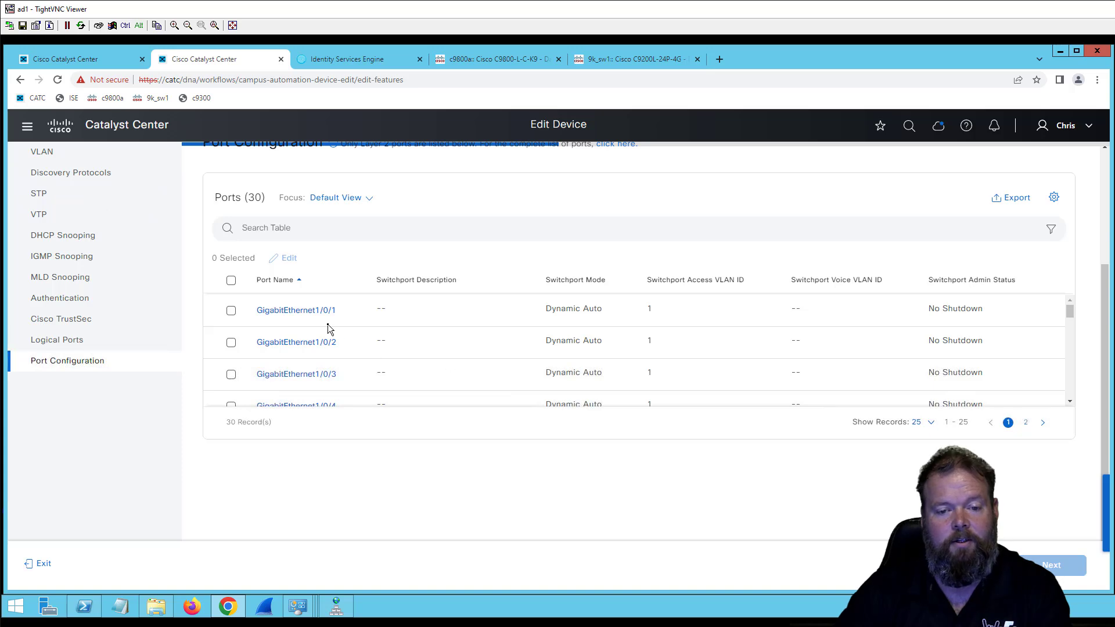
scroll(312, 317, down, 2)
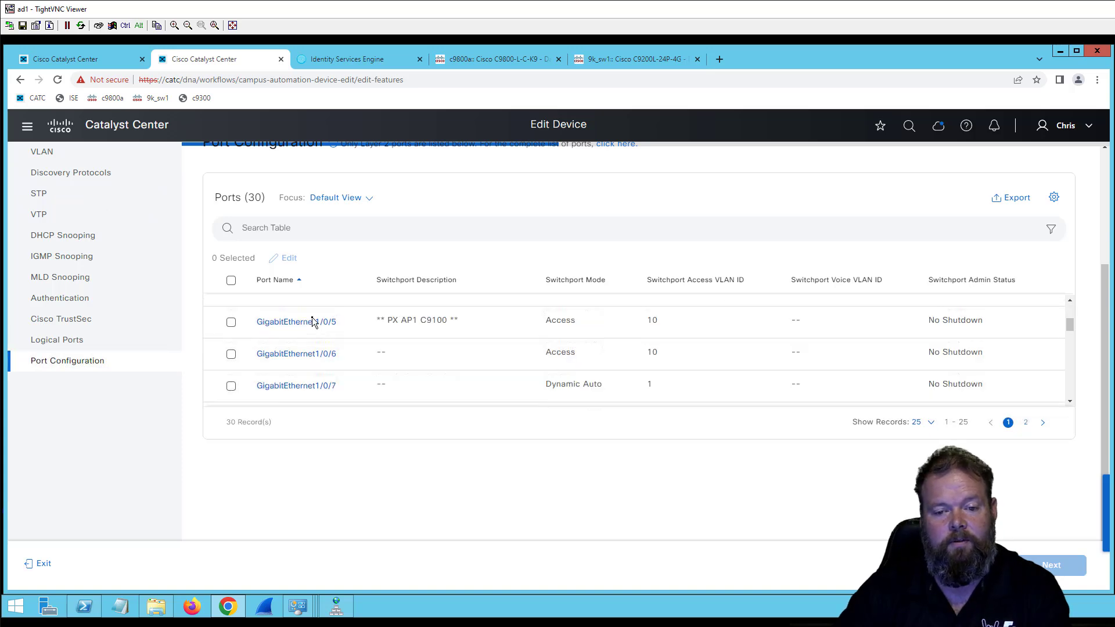
scroll(312, 322, up, 1)
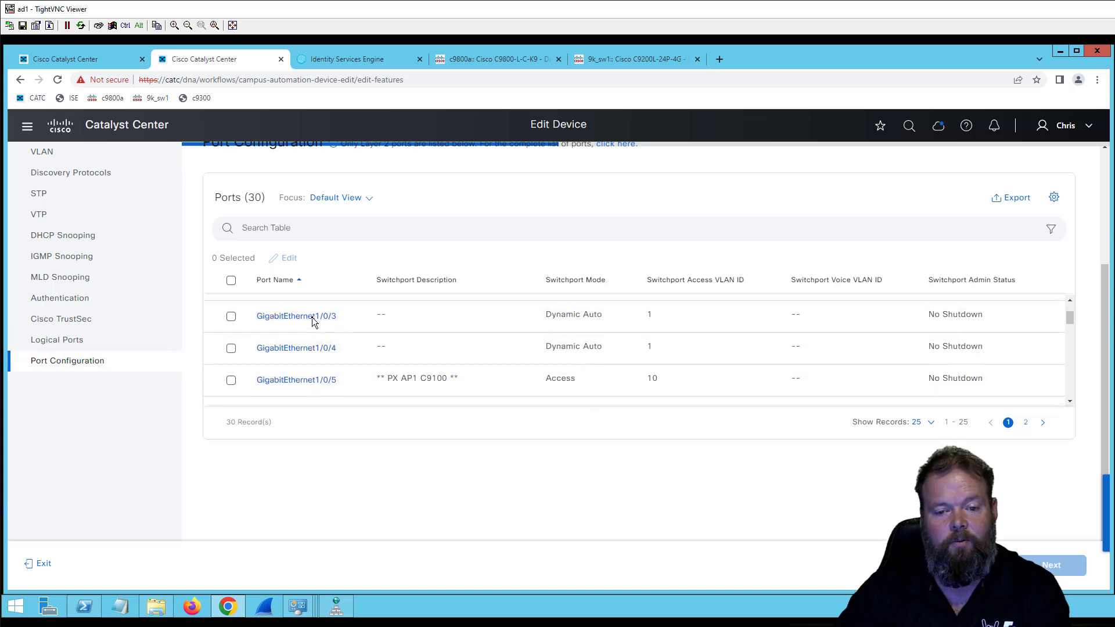
click(231, 380)
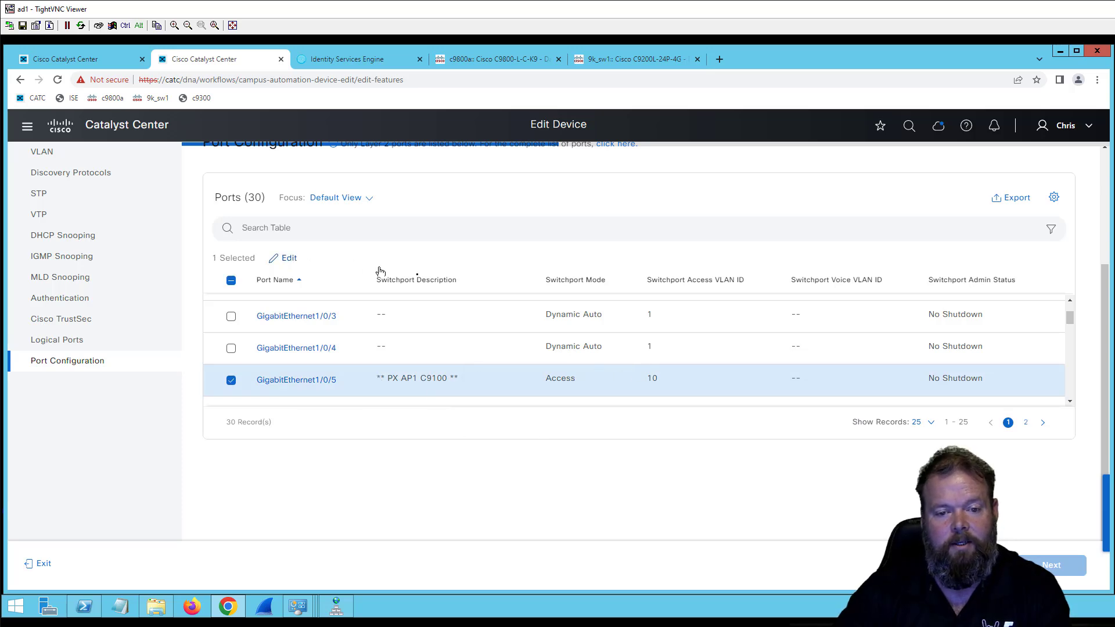
click(284, 257)
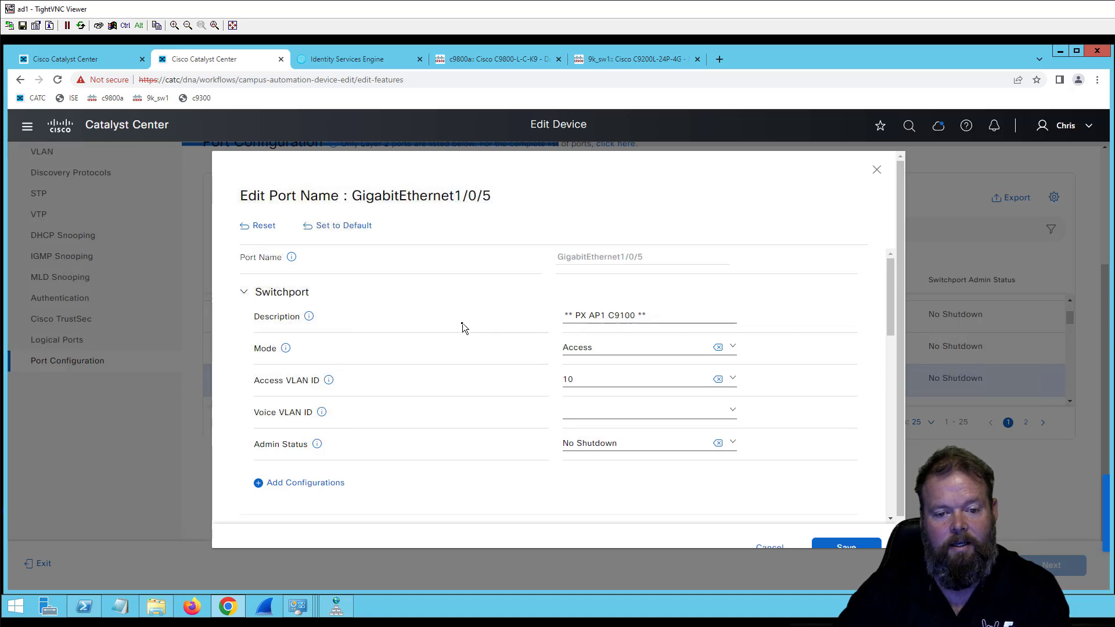
scroll(610, 407, down, 1)
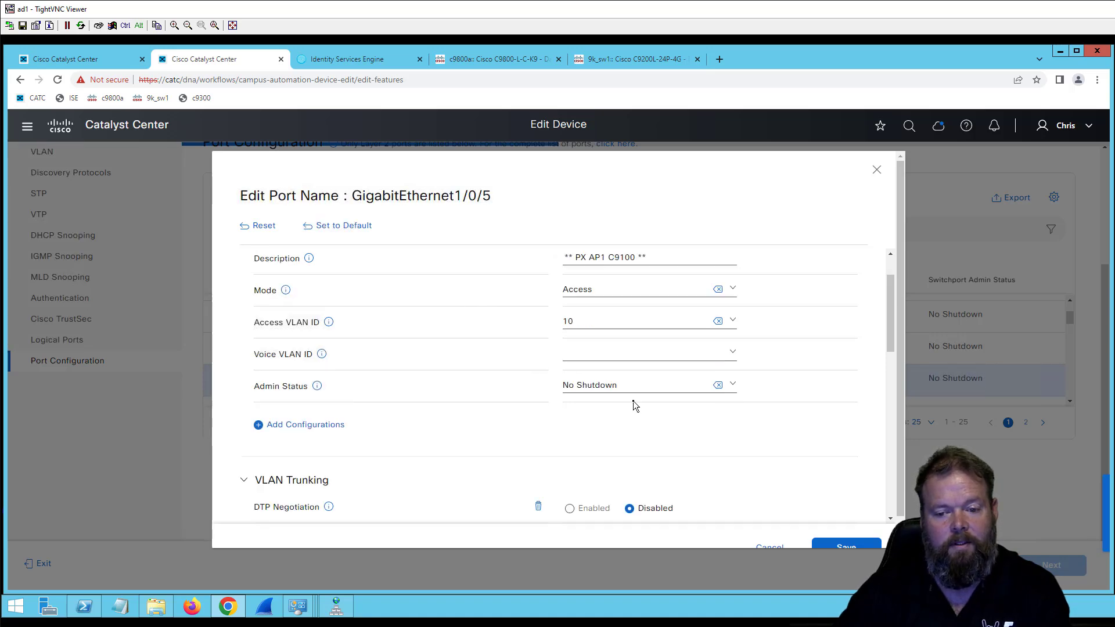
scroll(682, 395, down, 4)
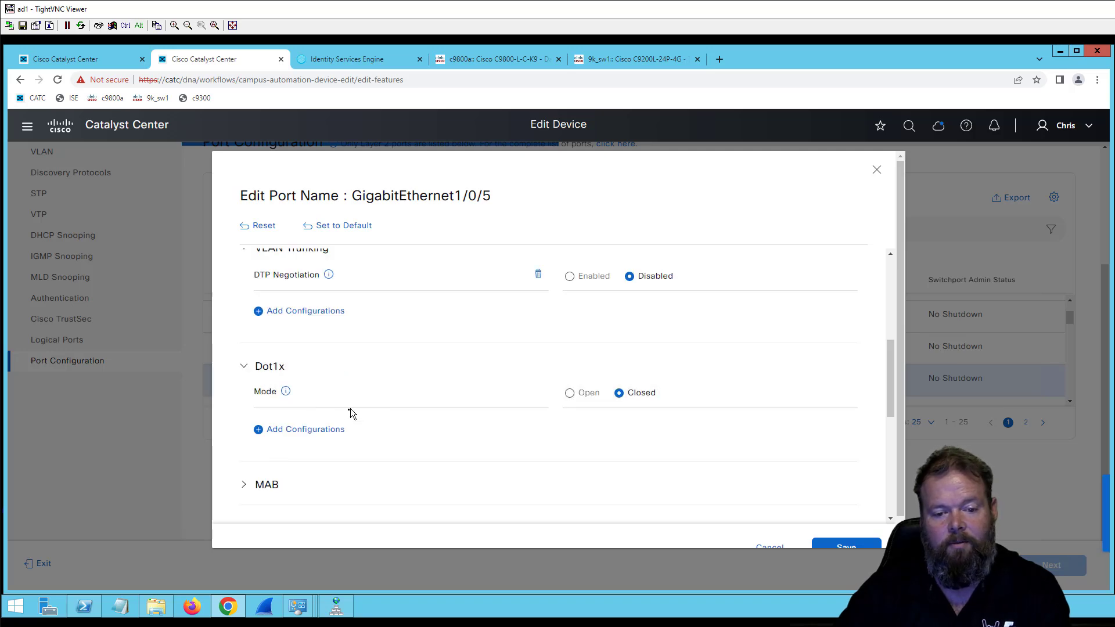
scroll(350, 408, down, 1)
click(268, 426)
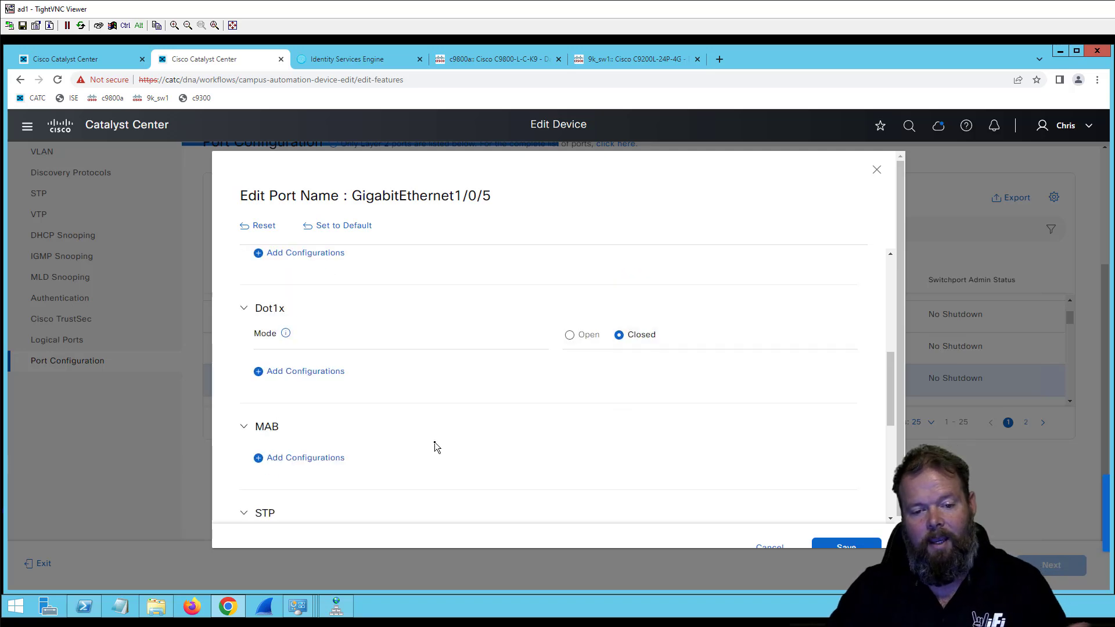
scroll(429, 440, down, 1)
scroll(427, 434, down, 4)
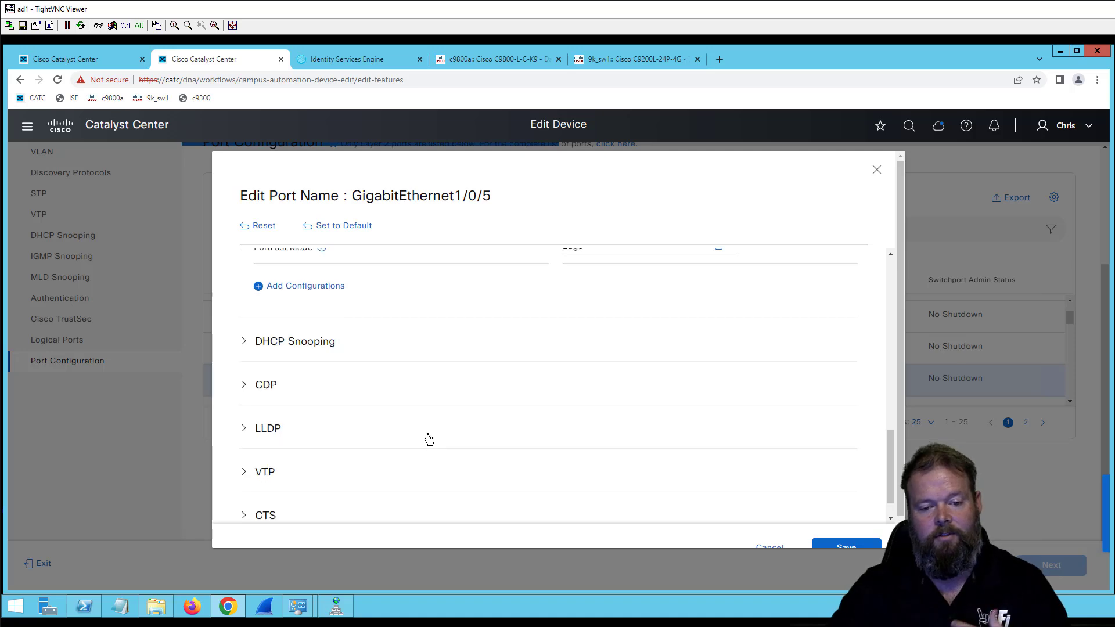
scroll(420, 440, down, 1)
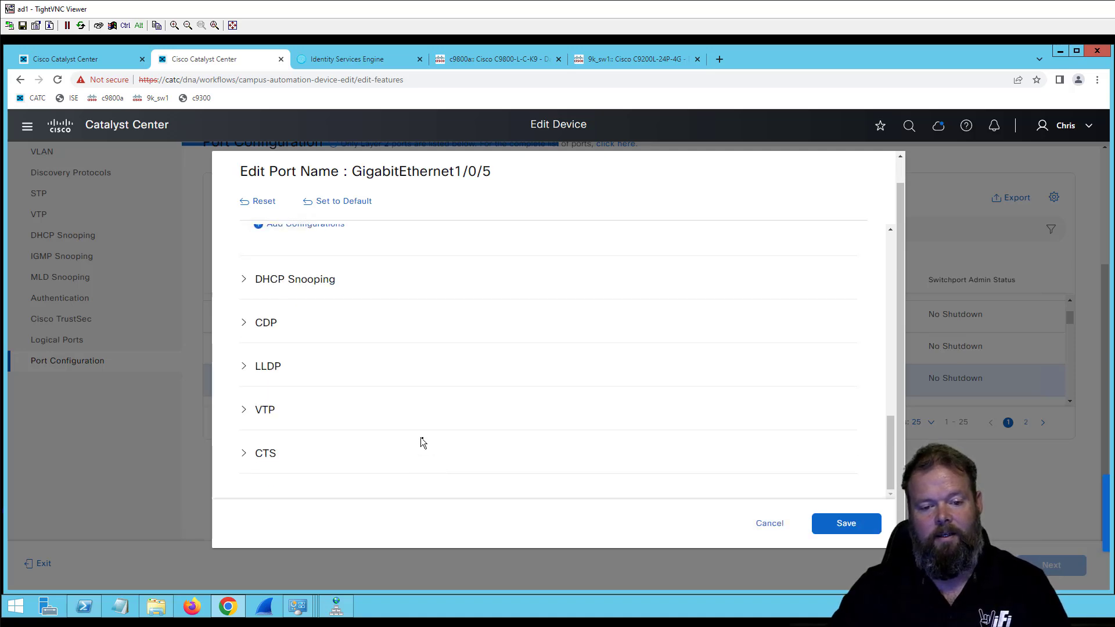
click(276, 454)
scroll(678, 417, down, 1)
scroll(655, 406, up, 12)
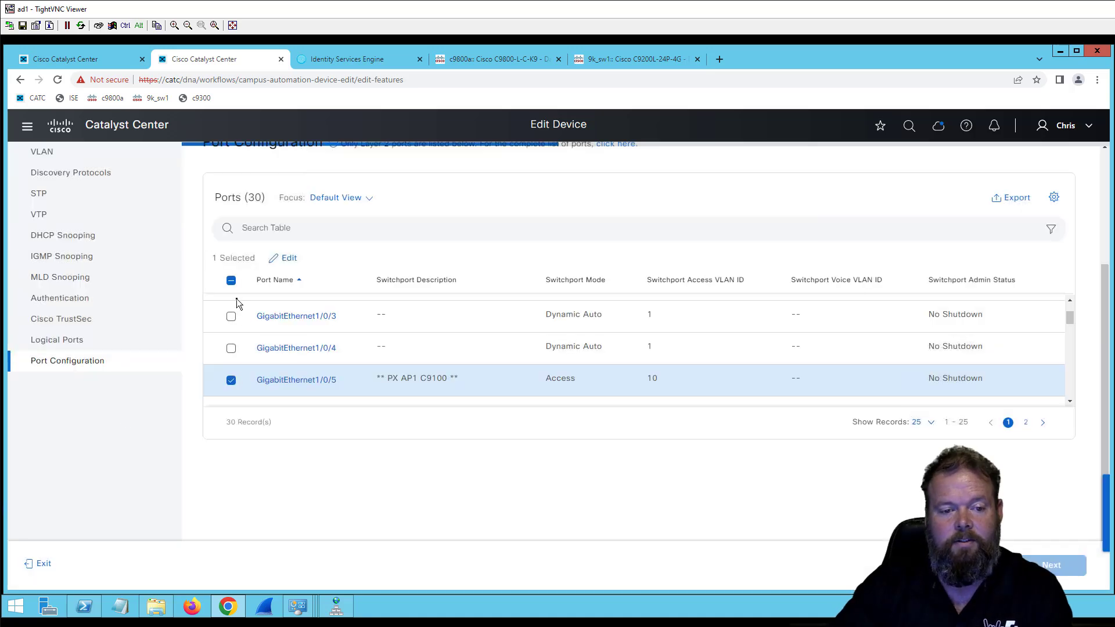
Return to the Authentication settings, then go to Provision > Inventory from the main menu.
click(98, 298)
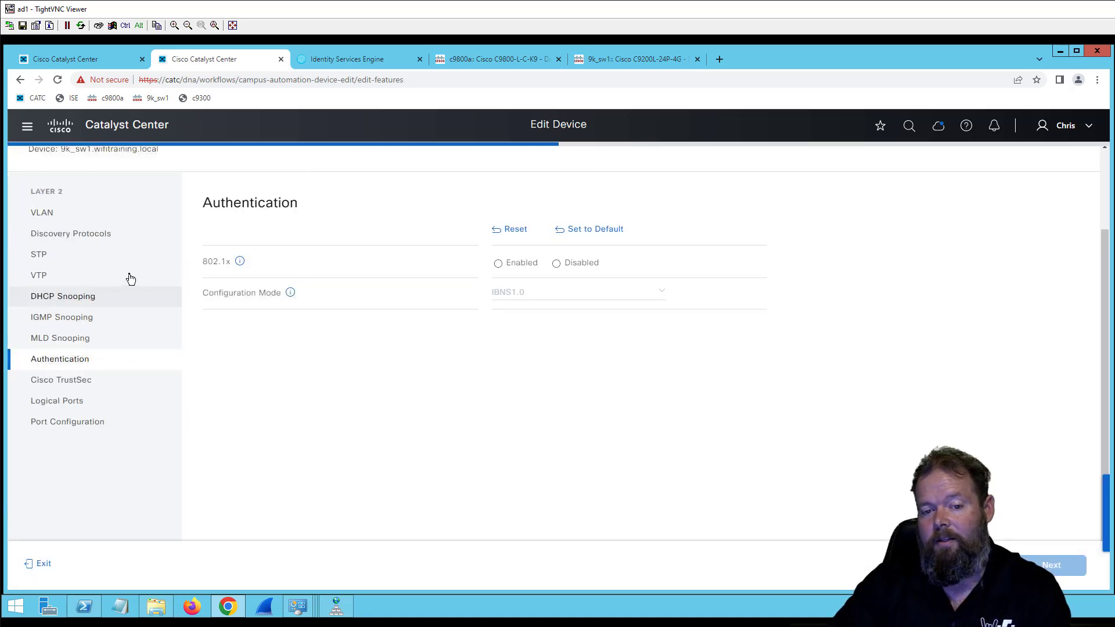
scroll(120, 268, up, 1)
scroll(119, 268, up, 1)
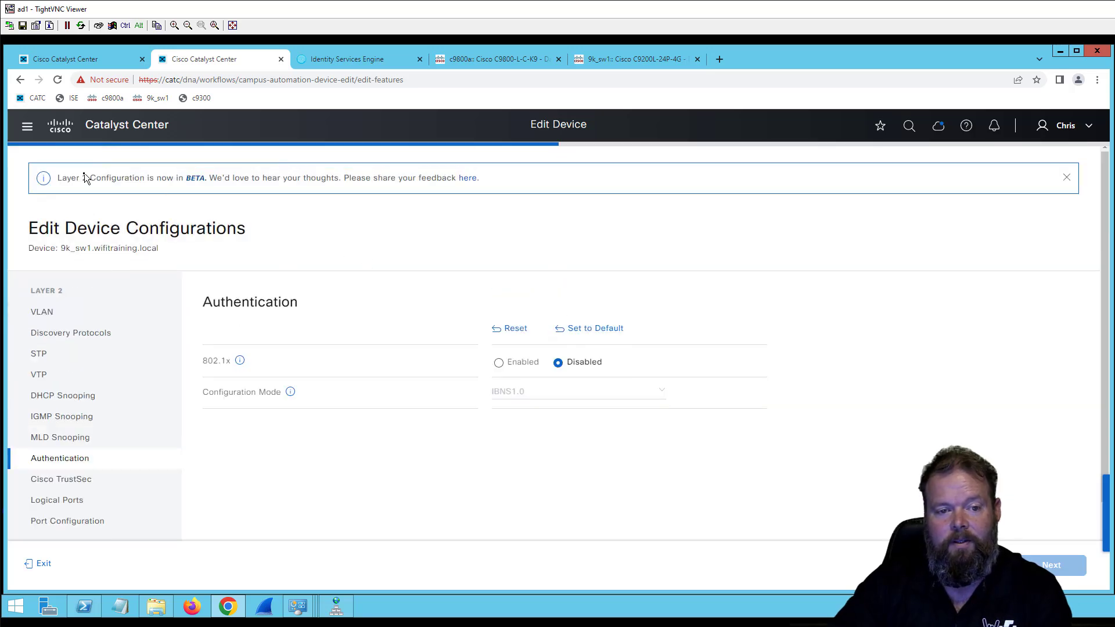
mouse_move(30, 142)
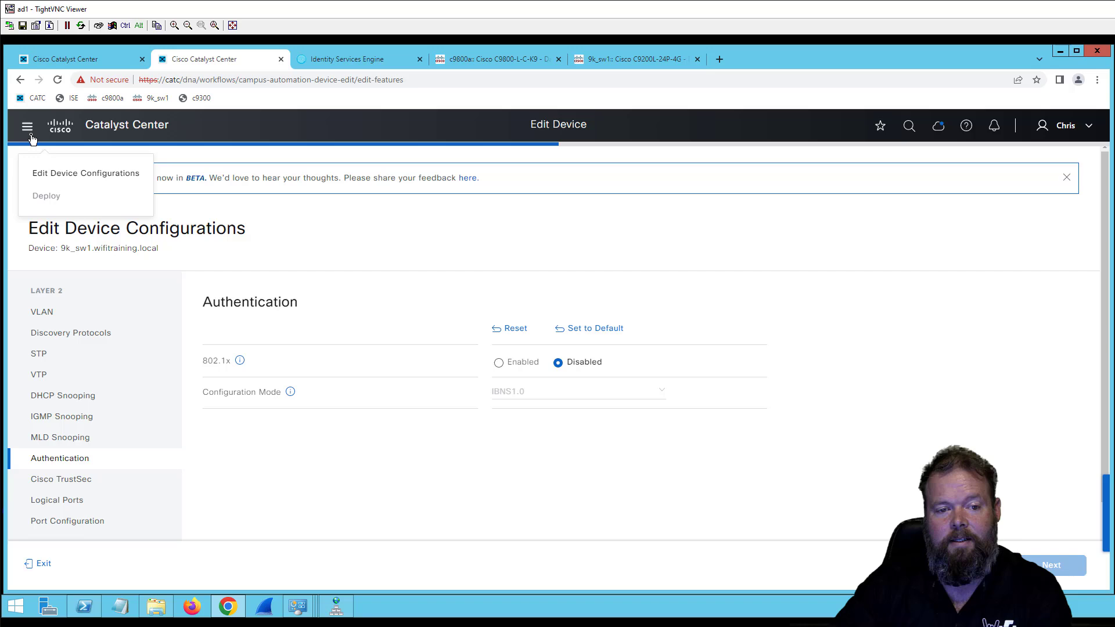
click(27, 126)
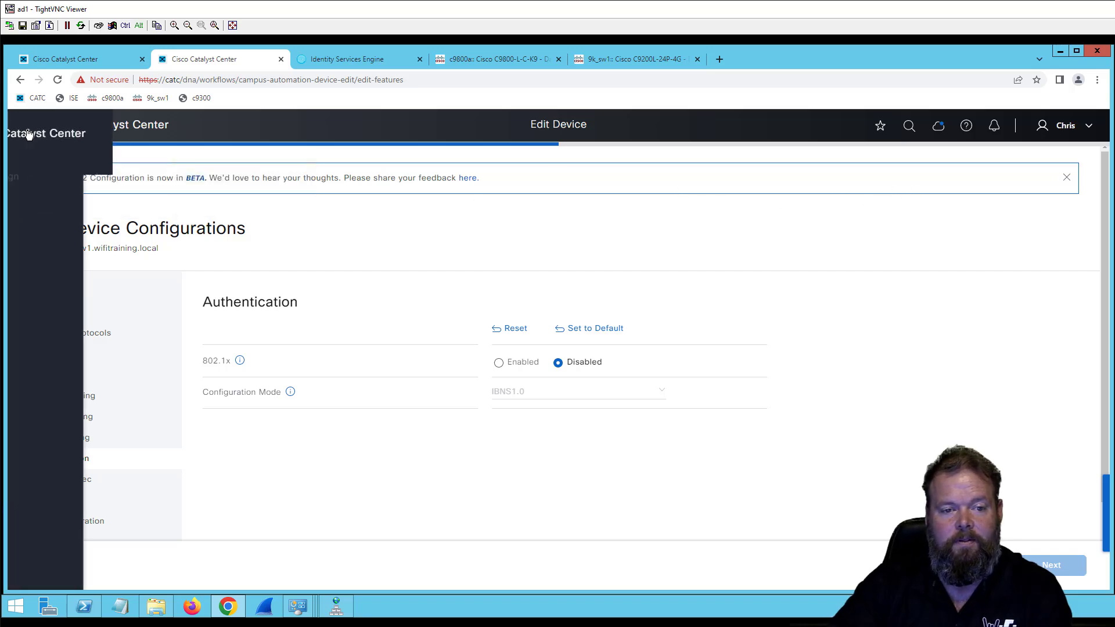
click(75, 230)
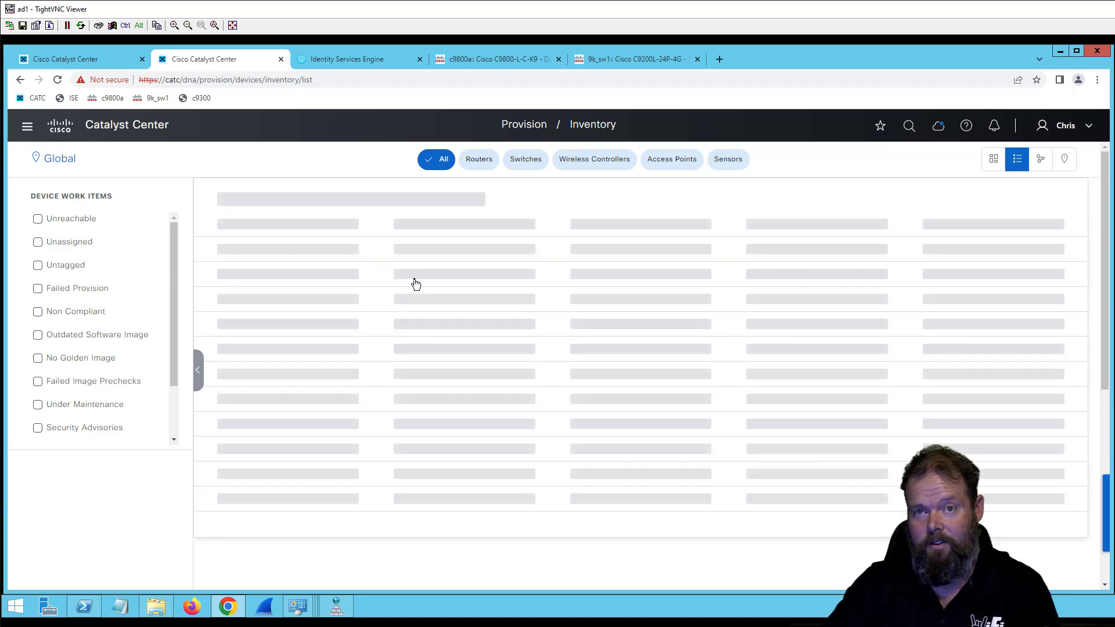
Open 9k_sw1's quick-view card in Inventory, then its full device details.
click(341, 345)
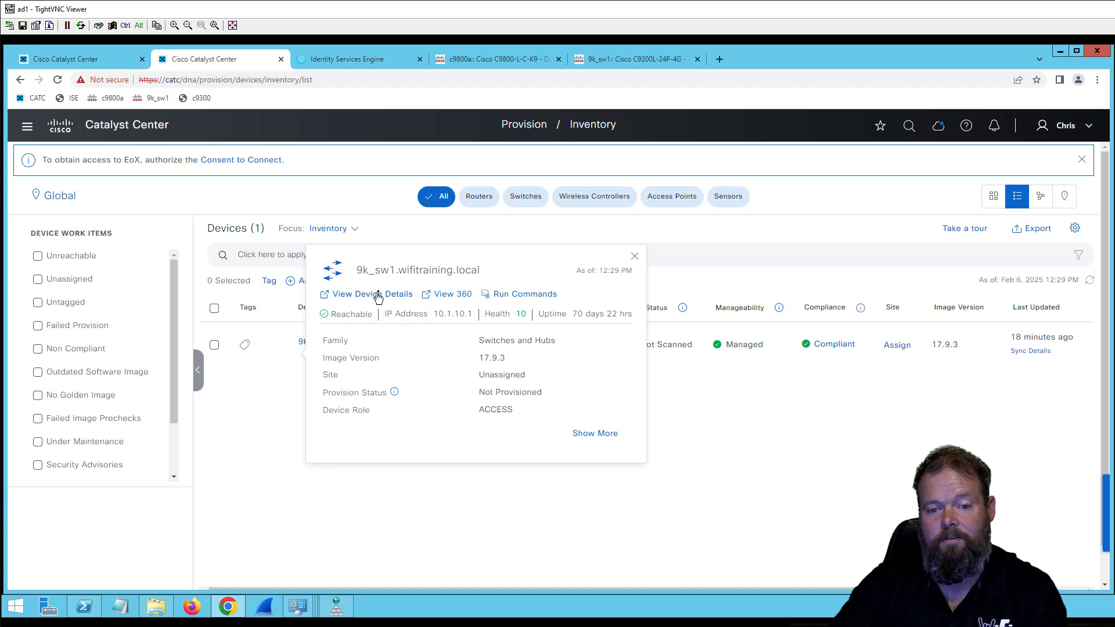
click(380, 295)
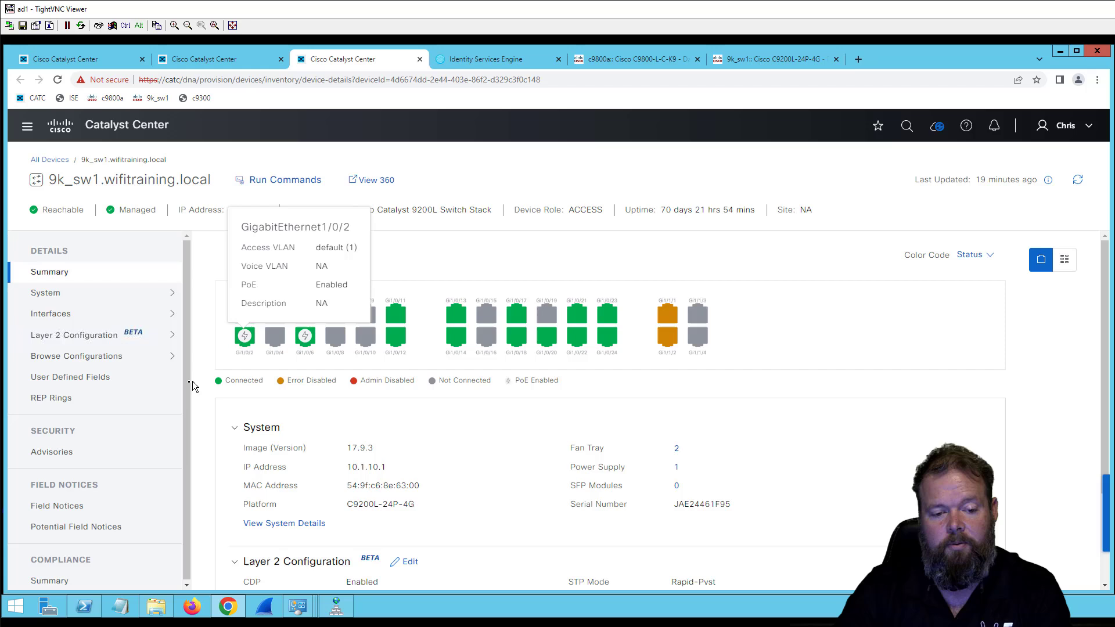
View 9k_sw1's running configuration, then its Config Drift history of 15 saved drifts.
click(132, 361)
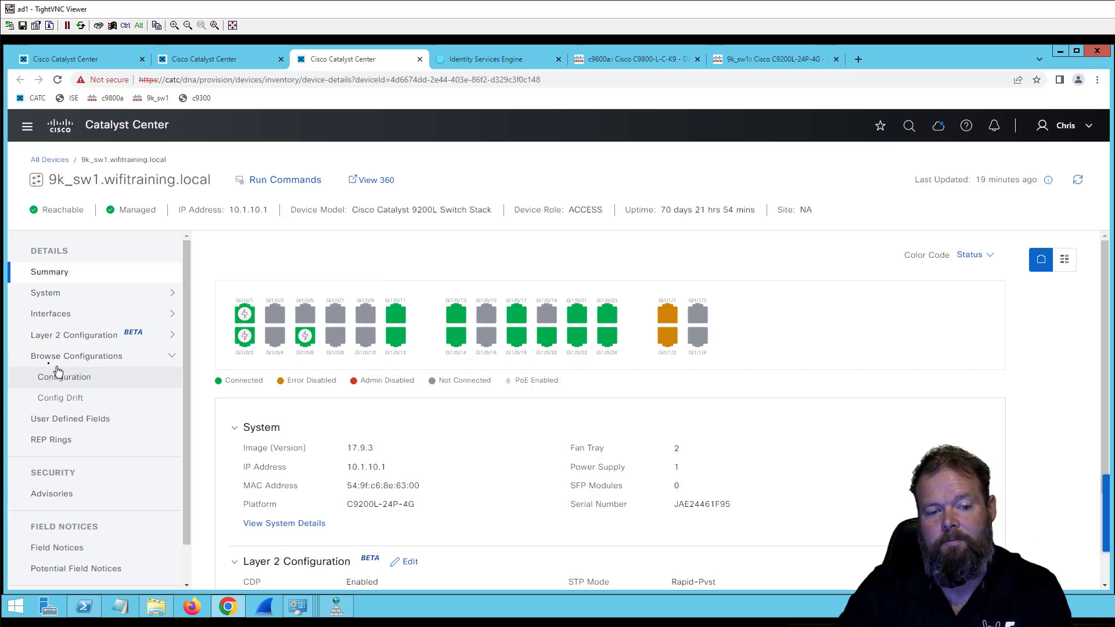
click(100, 378)
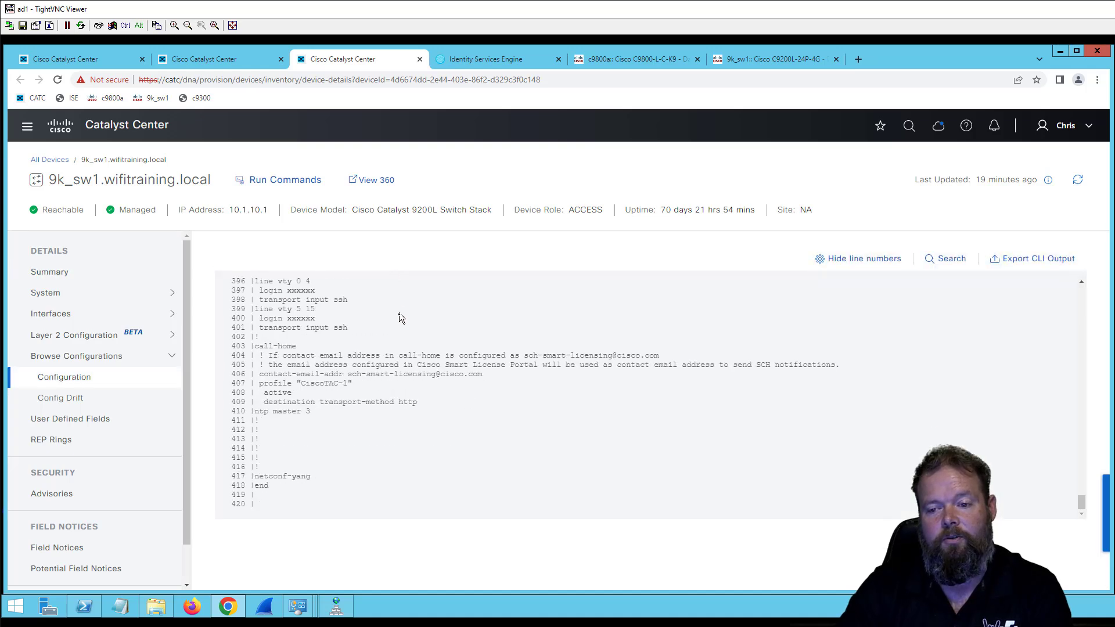
scroll(405, 340, up, 12)
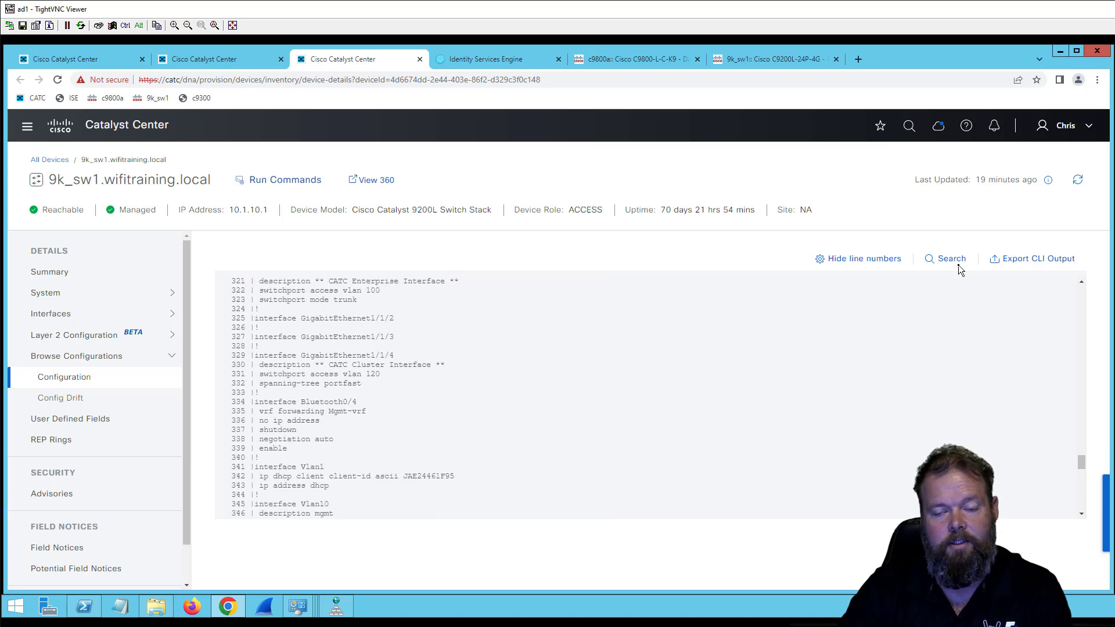
click(79, 397)
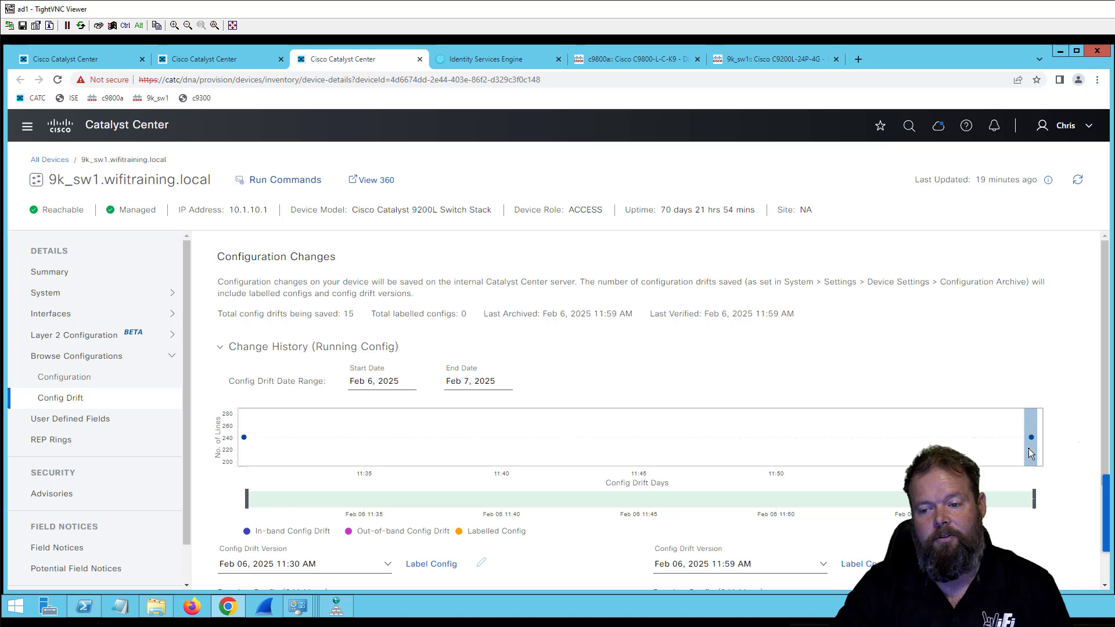
mouse_move(1032, 441)
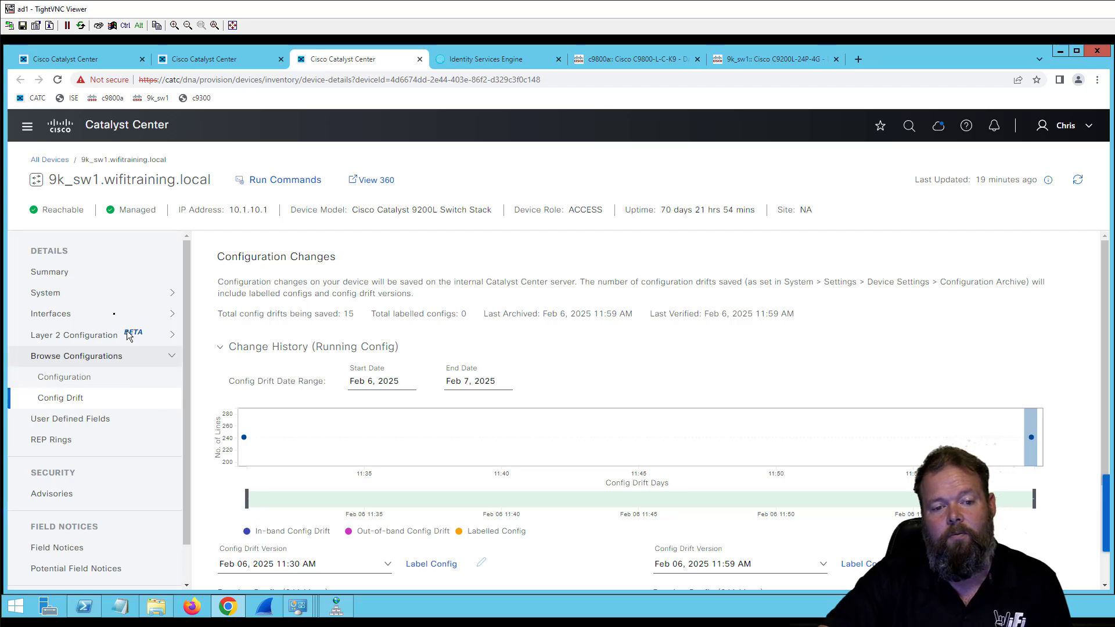
Expand Layer 2 Configuration (BETA) and open 9k_sw1's VLAN page.
click(82, 333)
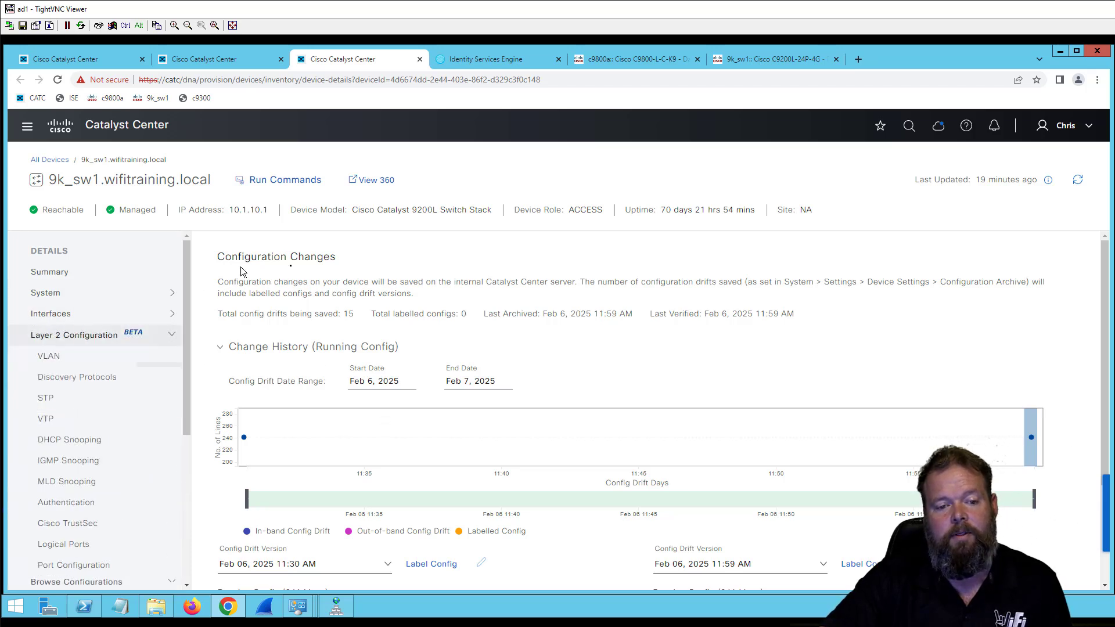
click(131, 365)
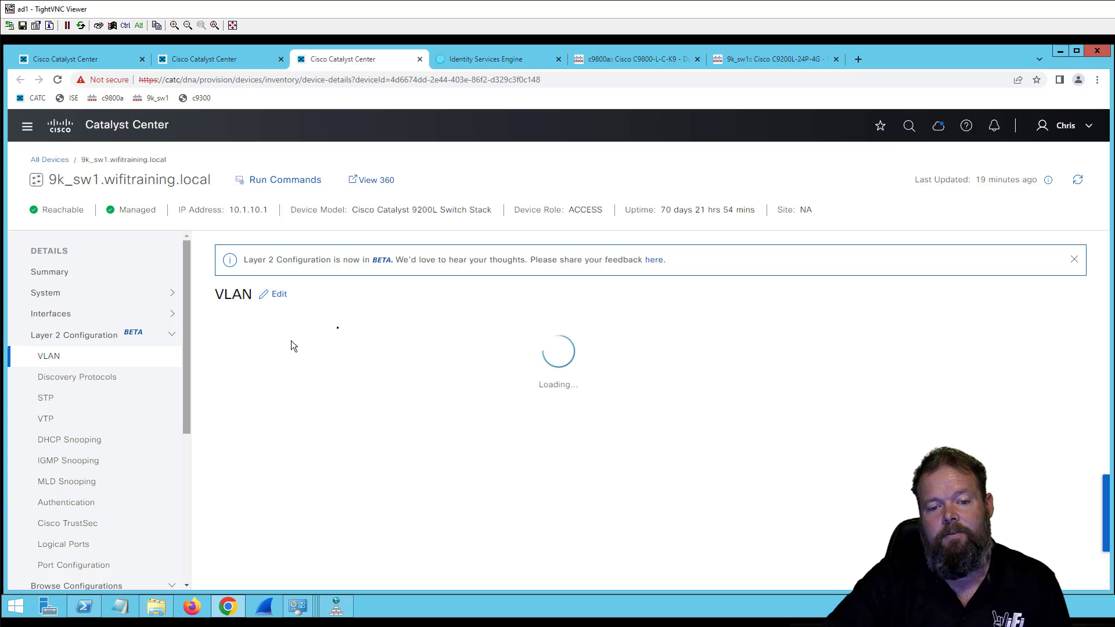